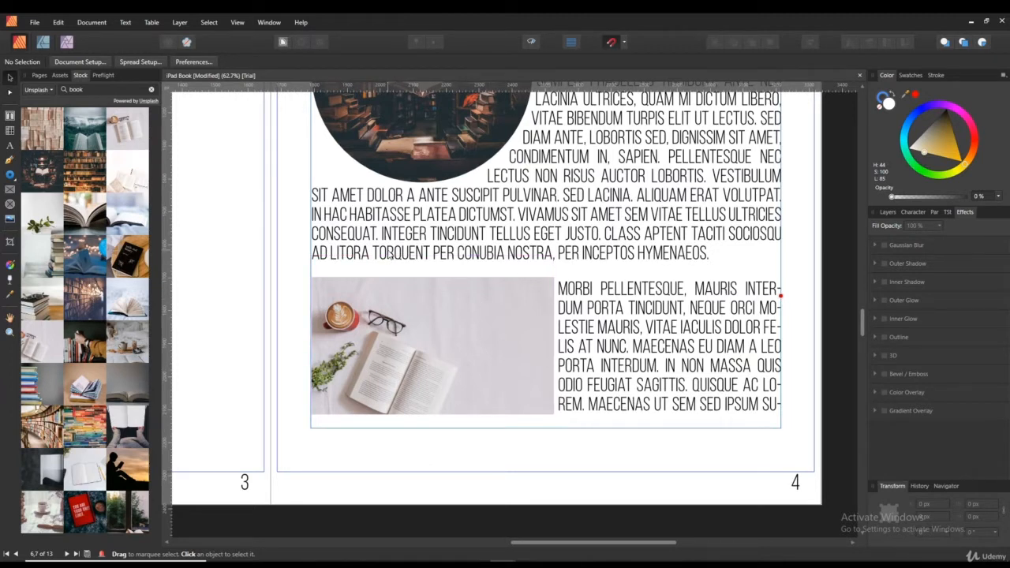
Select the circular bookshelf picture on page 4, display the layer list and switch to the Photo persona.
{"action": "left_click", "coordinate": [416, 345]}
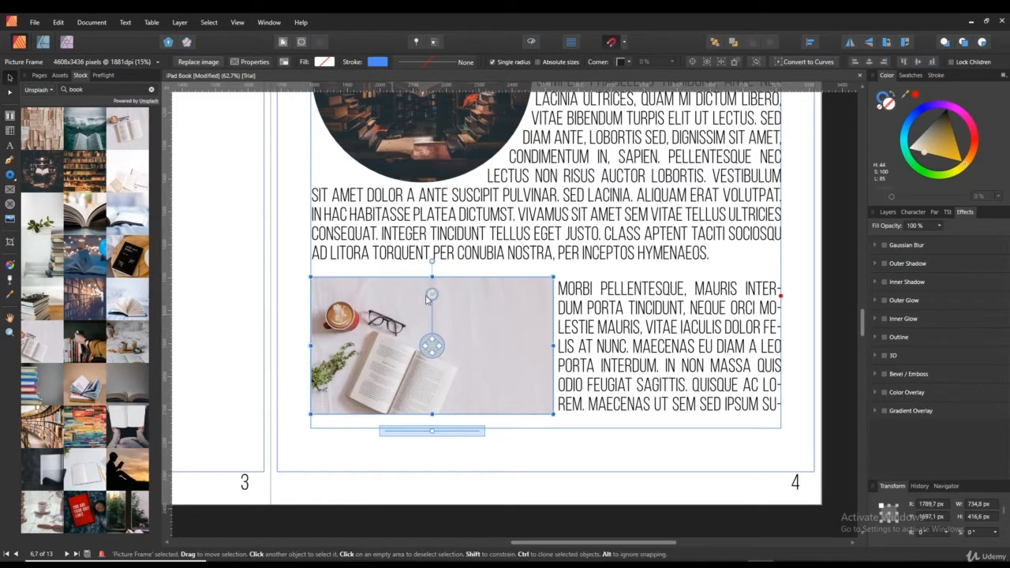
{"action": "scroll", "coordinate": [413, 316], "scroll_direction": "up", "scroll_amount": 4}
{"action": "left_click", "coordinate": [412, 250]}
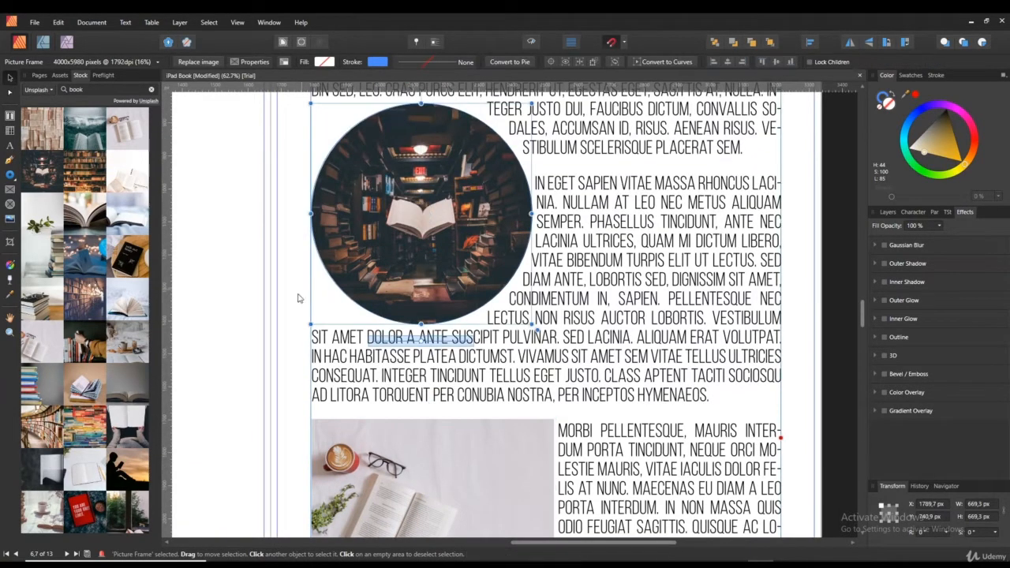
{"action": "scroll", "coordinate": [424, 359], "scroll_direction": "up", "scroll_amount": 1}
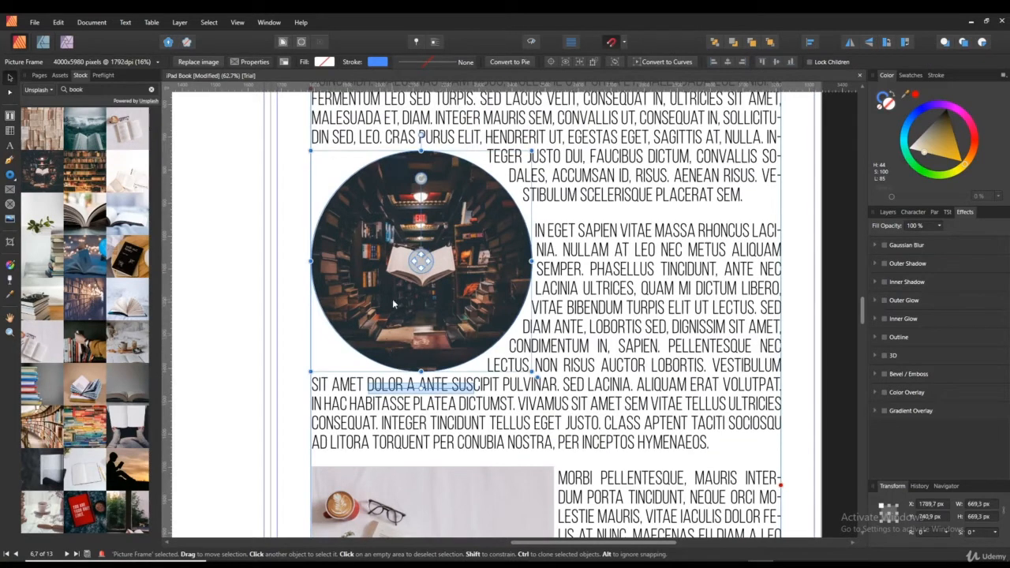
{"action": "left_click", "coordinate": [887, 211]}
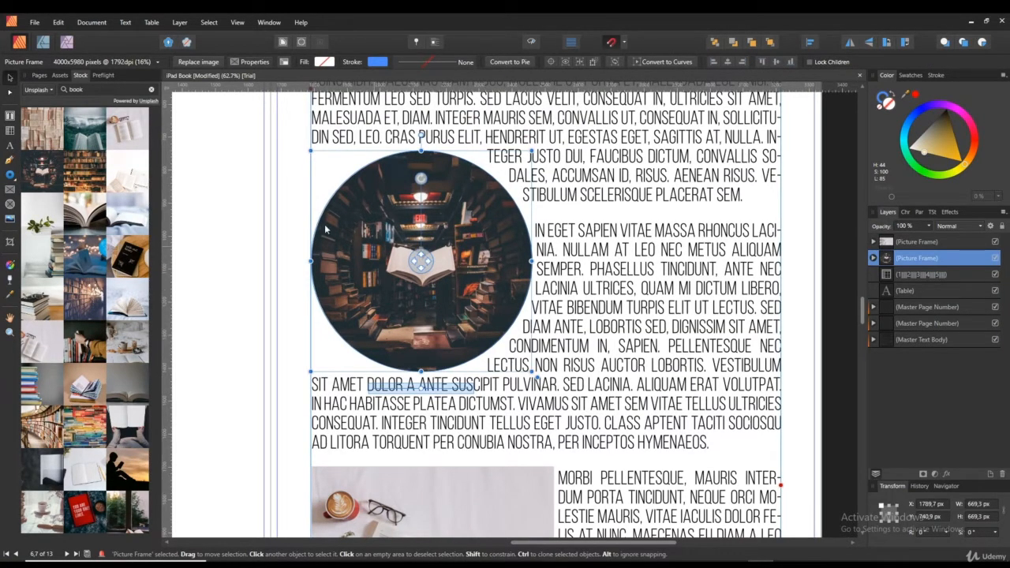
{"action": "left_click", "coordinate": [67, 44]}
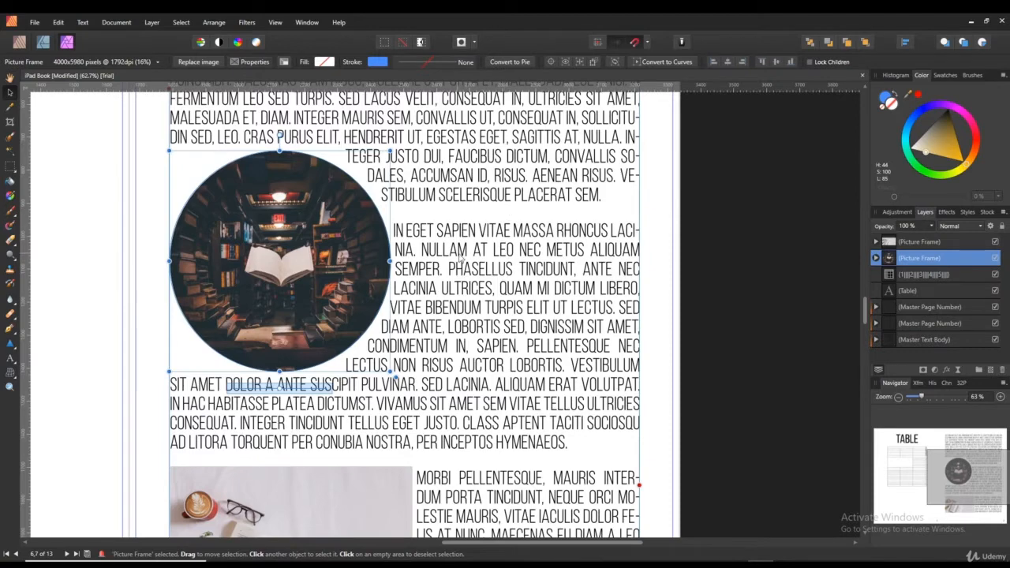
Apply Auto Contrast and Auto Levels to the circular picture, and view the Assistant's settings without changing them.
{"action": "scroll", "coordinate": [530, 252], "scroll_direction": "left", "scroll_amount": 5}
{"action": "scroll", "coordinate": [530, 252], "scroll_direction": "up", "scroll_amount": 2}
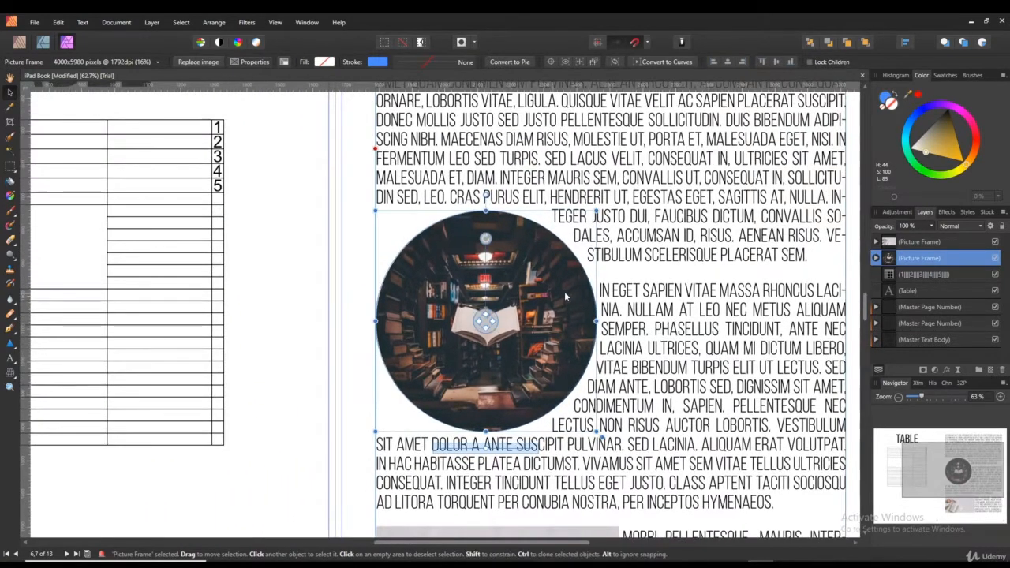
{"action": "left_click_drag", "start_coordinate": [922, 276], "coordinate": [949, 282]}
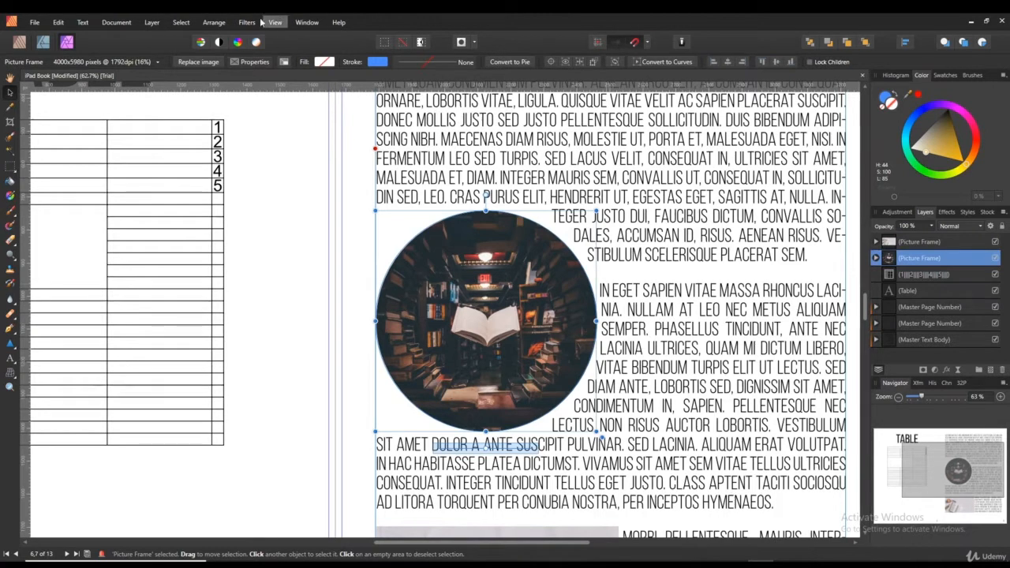
{"action": "left_click", "coordinate": [219, 43]}
{"action": "left_click", "coordinate": [199, 43]}
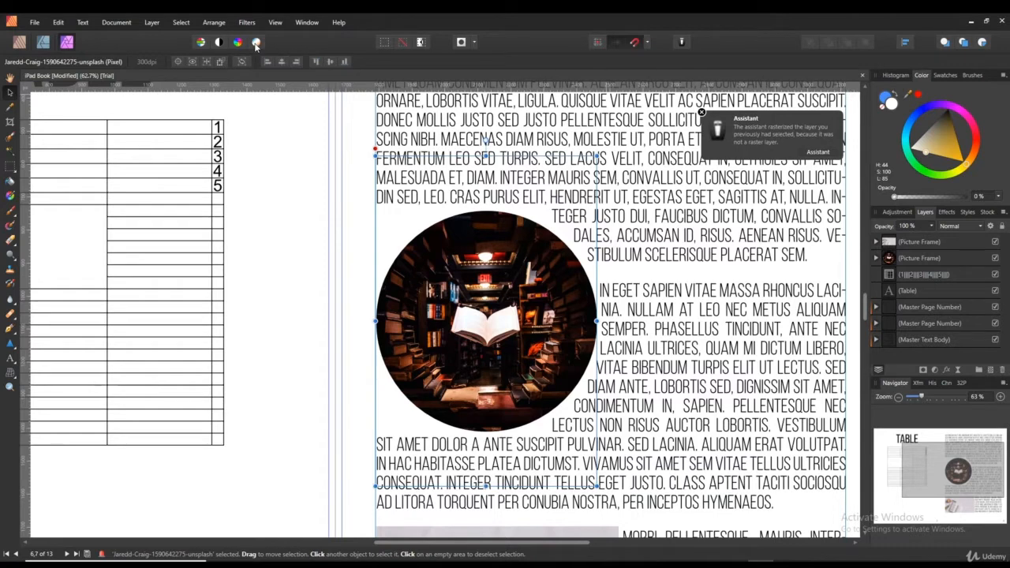
{"action": "left_click", "coordinate": [820, 153]}
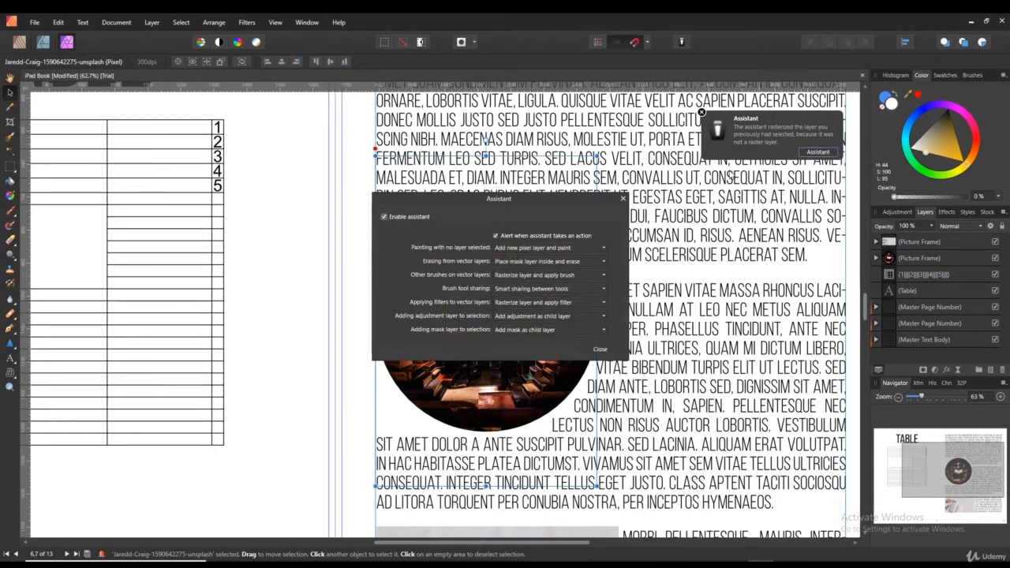
{"action": "left_click", "coordinate": [600, 349]}
Apply Auto Levels to the rectangular picture of the coffee cup and open book.
{"action": "scroll", "coordinate": [692, 411], "scroll_direction": "down", "scroll_amount": 3}
{"action": "left_click", "coordinate": [692, 411]}
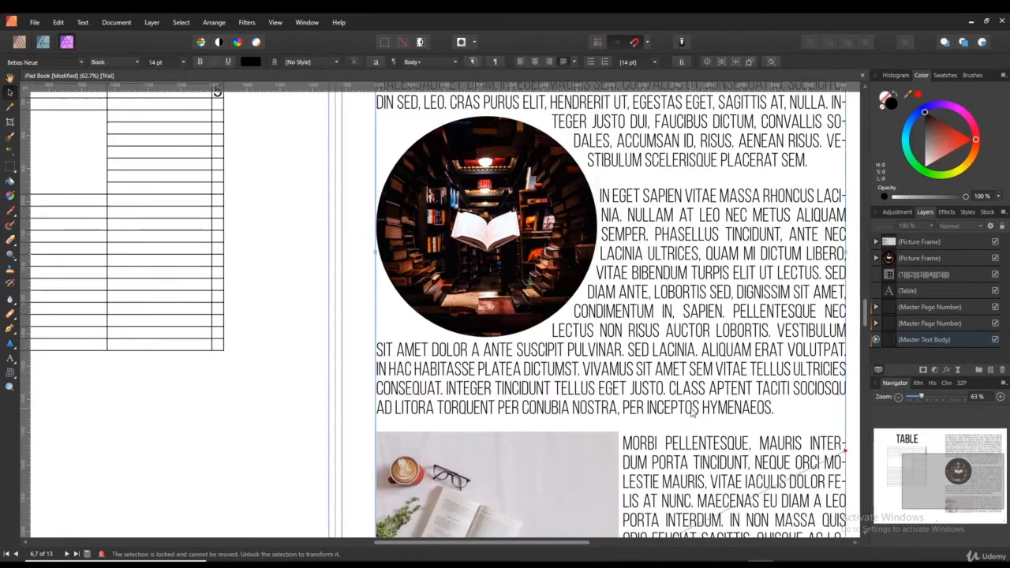
{"action": "left_click", "coordinate": [489, 481]}
{"action": "scroll", "coordinate": [489, 481], "scroll_direction": "down", "scroll_amount": 3}
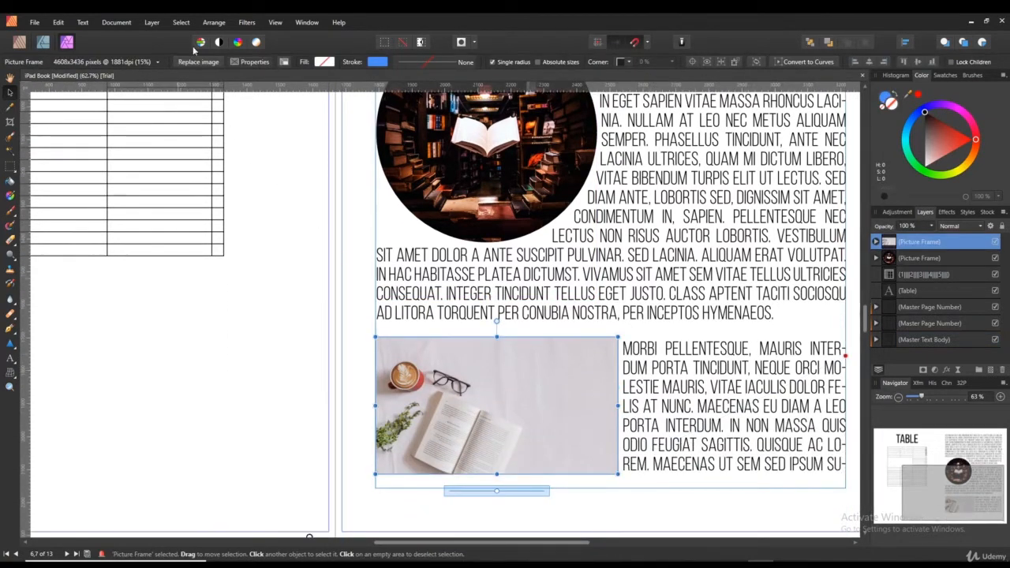
{"action": "left_click", "coordinate": [202, 43]}
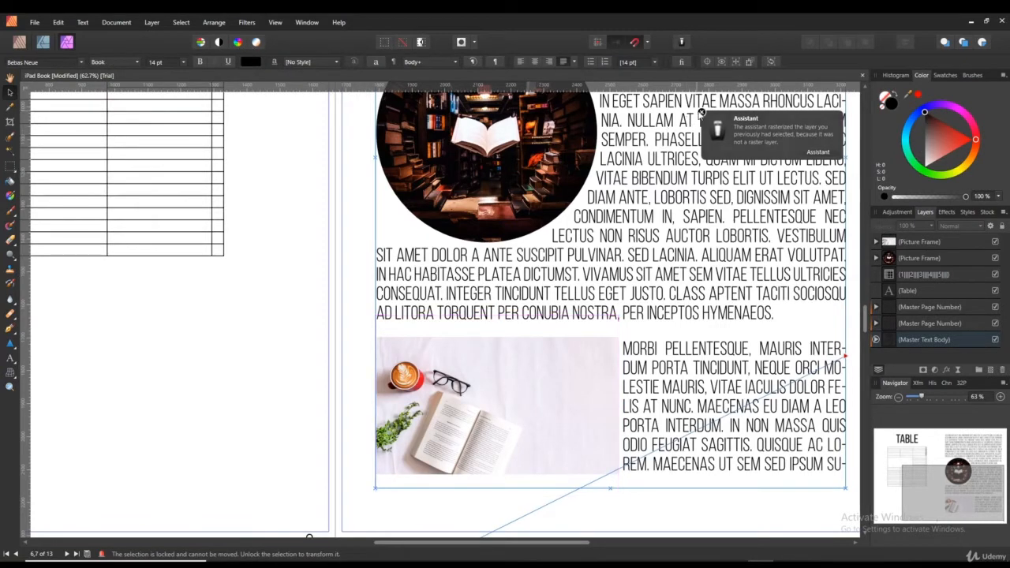
{"action": "scroll", "coordinate": [709, 383], "scroll_direction": "up", "scroll_amount": 3}
{"action": "left_click", "coordinate": [710, 382]}
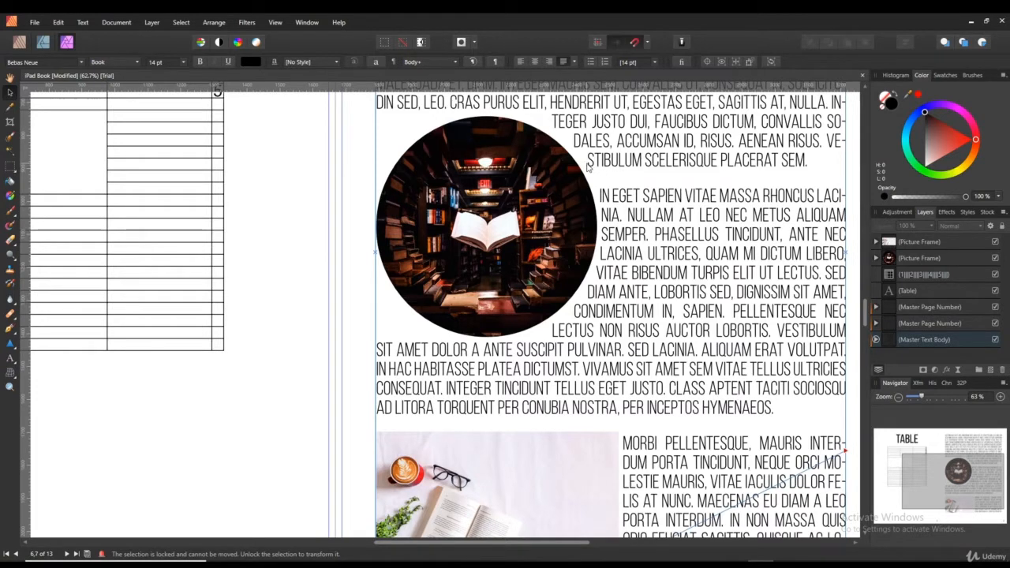
Try a freehand blue Paint Brush stroke over the body text beside the circular picture, and undo it.
{"action": "left_click", "coordinate": [10, 136]}
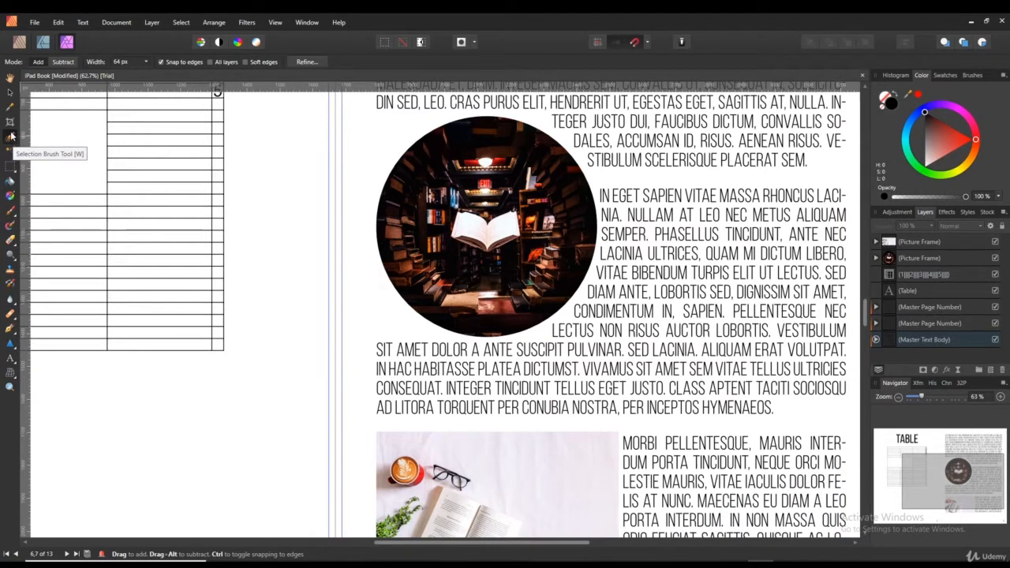
{"action": "left_click", "coordinate": [11, 213]}
{"action": "mouse_move", "coordinate": [471, 379]}
{"action": "left_mouse_down"}
{"action": "mouse_move", "coordinate": [769, 228]}
{"action": "mouse_move", "coordinate": [646, 304]}
{"action": "mouse_move", "coordinate": [769, 288]}
{"action": "mouse_move", "coordinate": [735, 306]}
{"action": "left_mouse_up"}
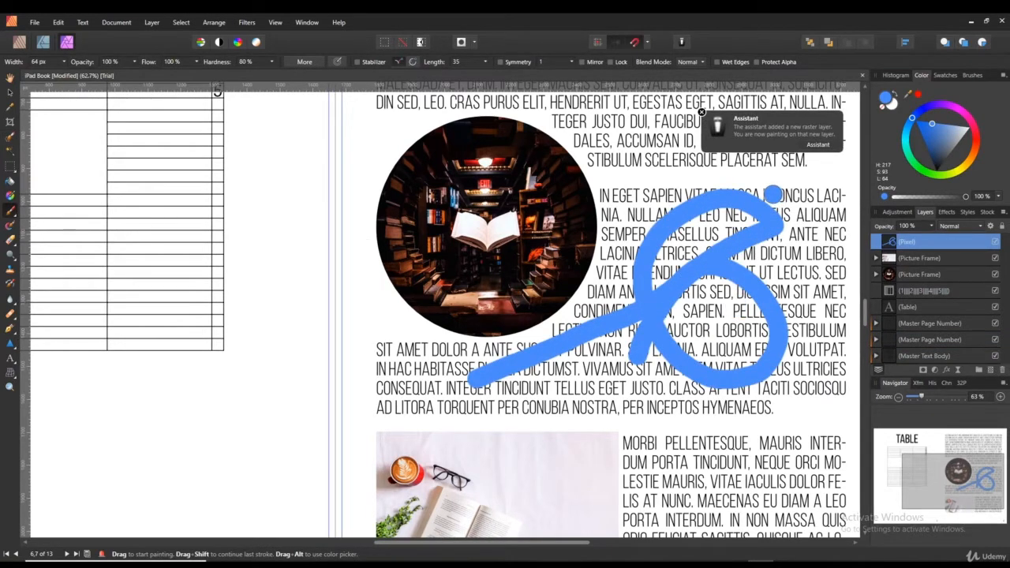
{"action": "key", "text": "ctrl+z"}
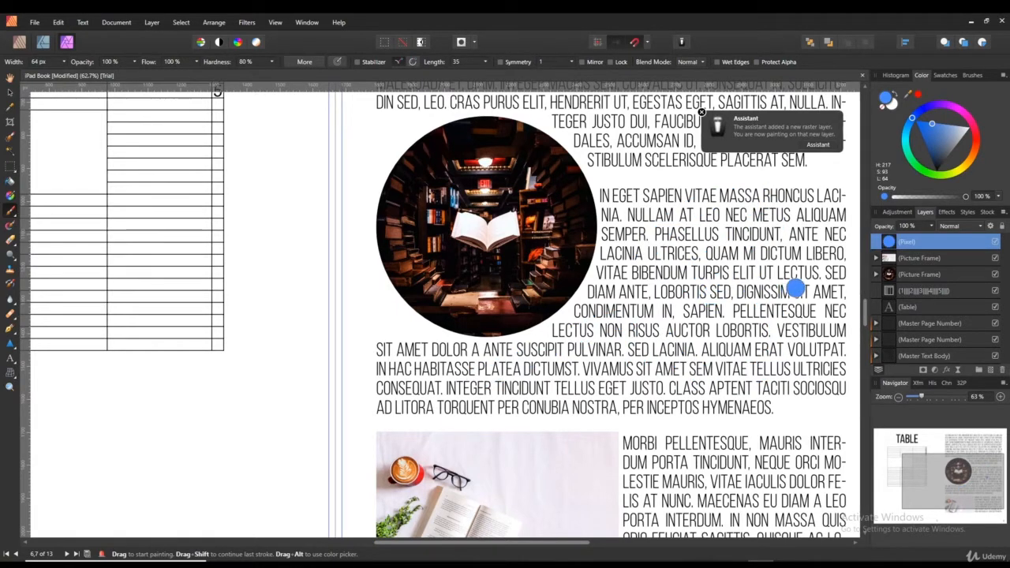
Choose a fine-speckled 200 px spatter brush from the Sprays and Spatters brush category.
{"action": "left_click", "coordinate": [972, 75]}
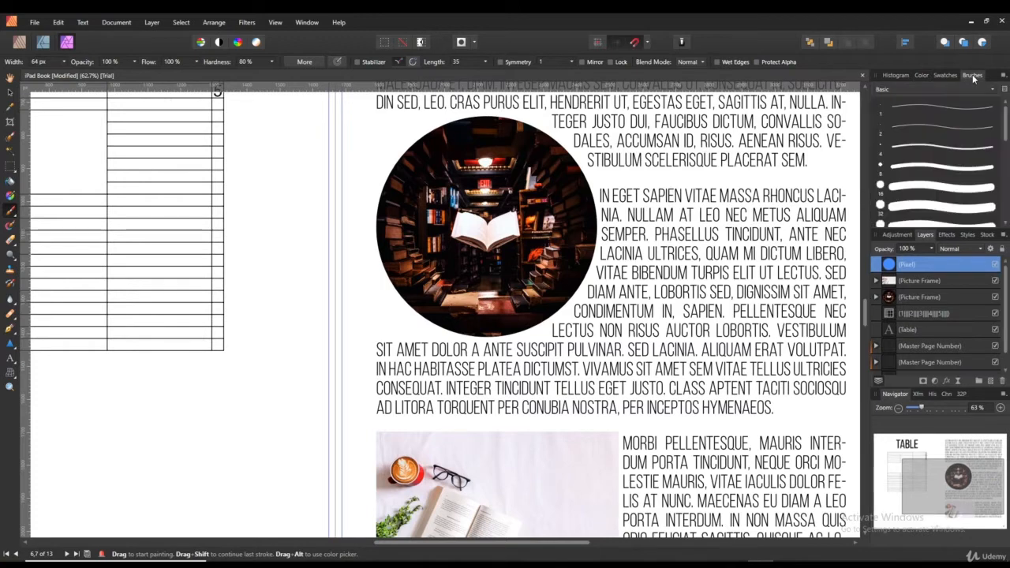
{"action": "scroll", "coordinate": [935, 197], "scroll_direction": "down", "scroll_amount": 5}
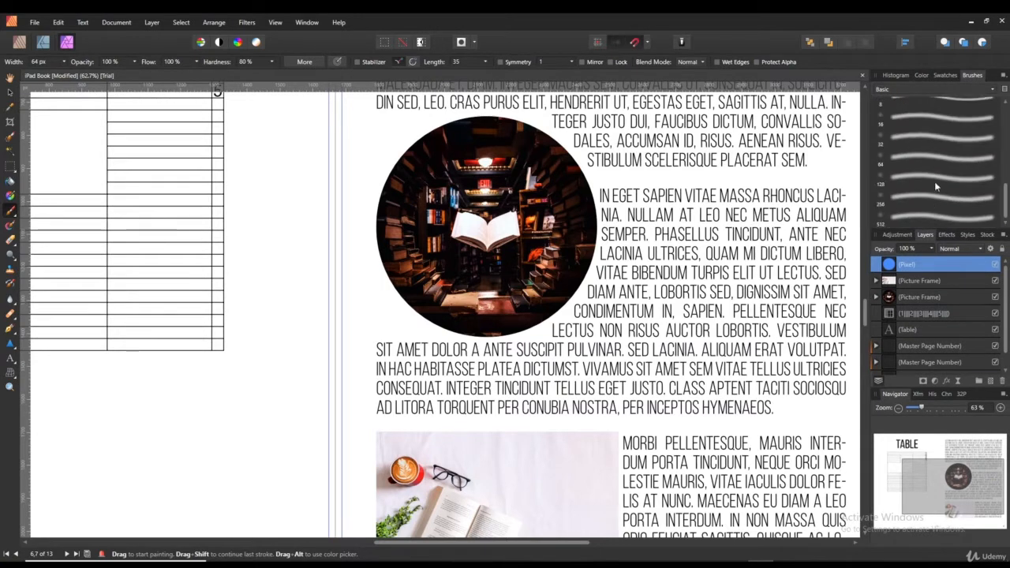
{"action": "left_click", "coordinate": [912, 89]}
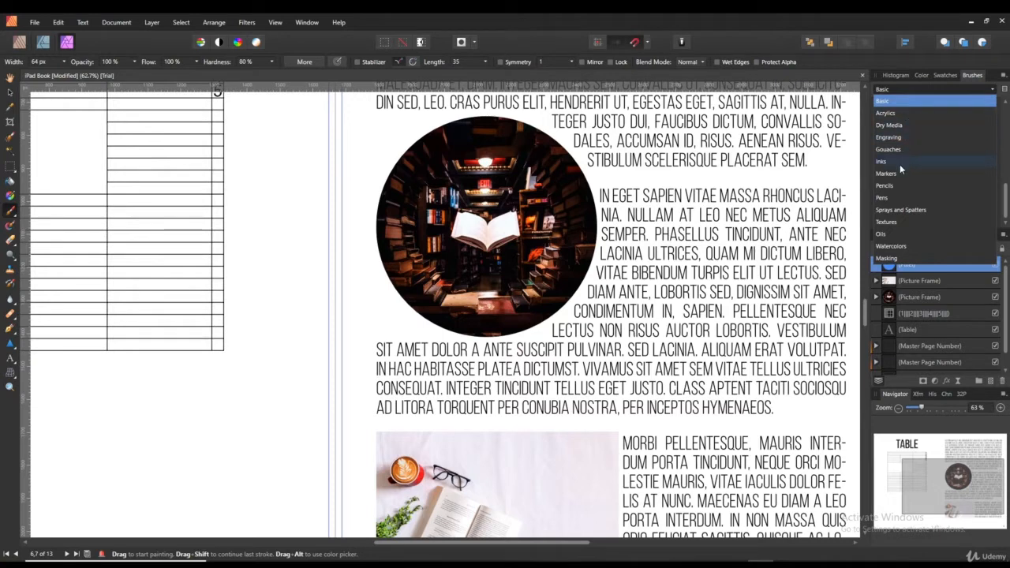
{"action": "left_click", "coordinate": [908, 210]}
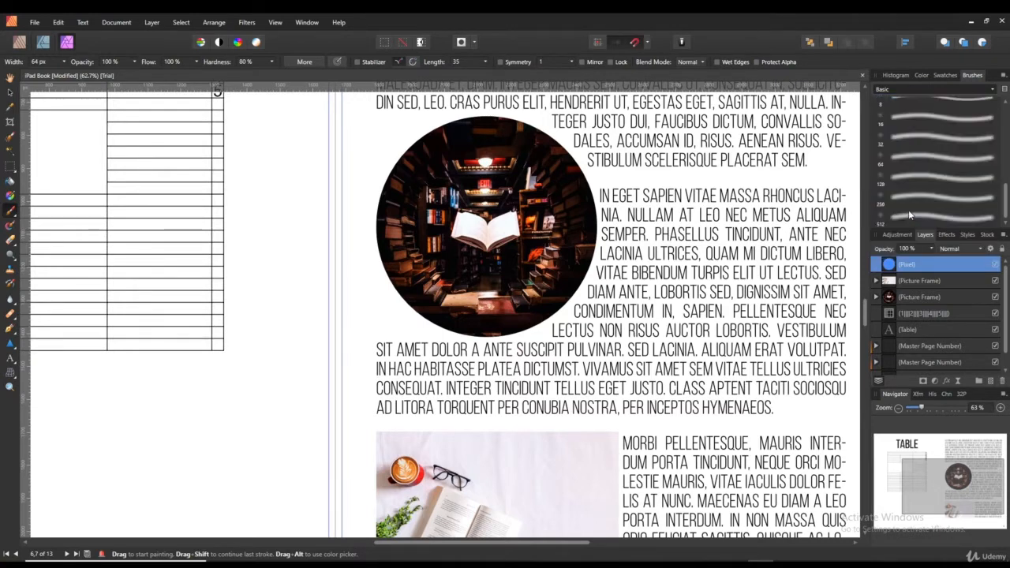
{"action": "left_click", "coordinate": [935, 180]}
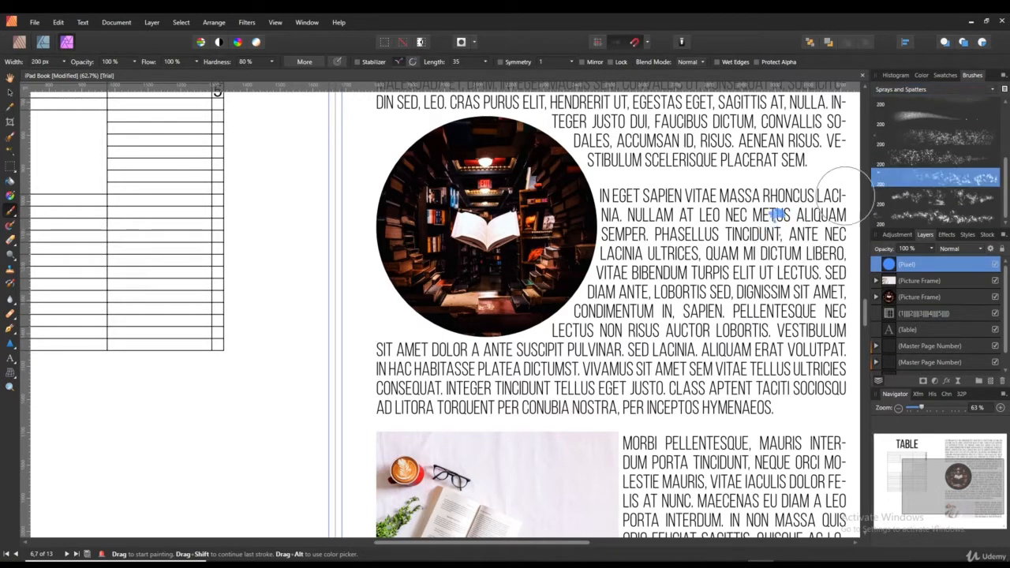
{"action": "left_click", "coordinate": [935, 136]}
Paint blue spatter over the paragraph beside the coffee picture and move the pixel layer beneath the Master Text Body layer.
{"action": "scroll", "coordinate": [777, 260], "scroll_direction": "down", "scroll_amount": 2}
{"action": "scroll", "coordinate": [755, 241], "scroll_direction": "down", "scroll_amount": 3}
{"action": "mouse_move", "coordinate": [755, 241]}
{"action": "left_mouse_down"}
{"action": "mouse_move", "coordinate": [676, 334]}
{"action": "mouse_move", "coordinate": [744, 343]}
{"action": "mouse_move", "coordinate": [785, 323]}
{"action": "left_mouse_up"}
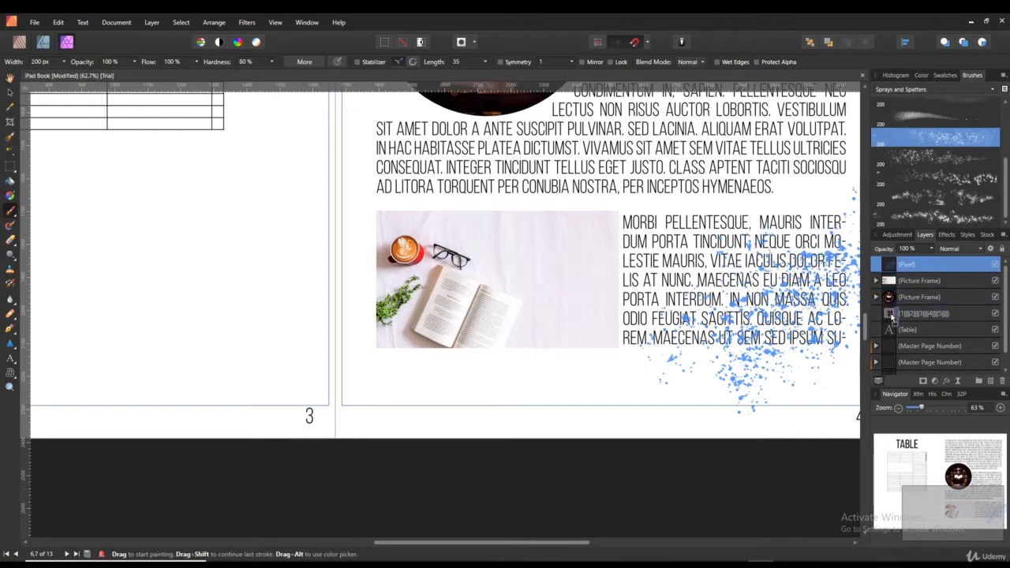
{"action": "left_click_drag", "start_coordinate": [899, 347], "coordinate": [893, 372]}
Extend the blue spatter behind the paragraph, above the coffee picture and along its lower edge.
{"action": "left_click_drag", "start_coordinate": [718, 437], "coordinate": [545, 432]}
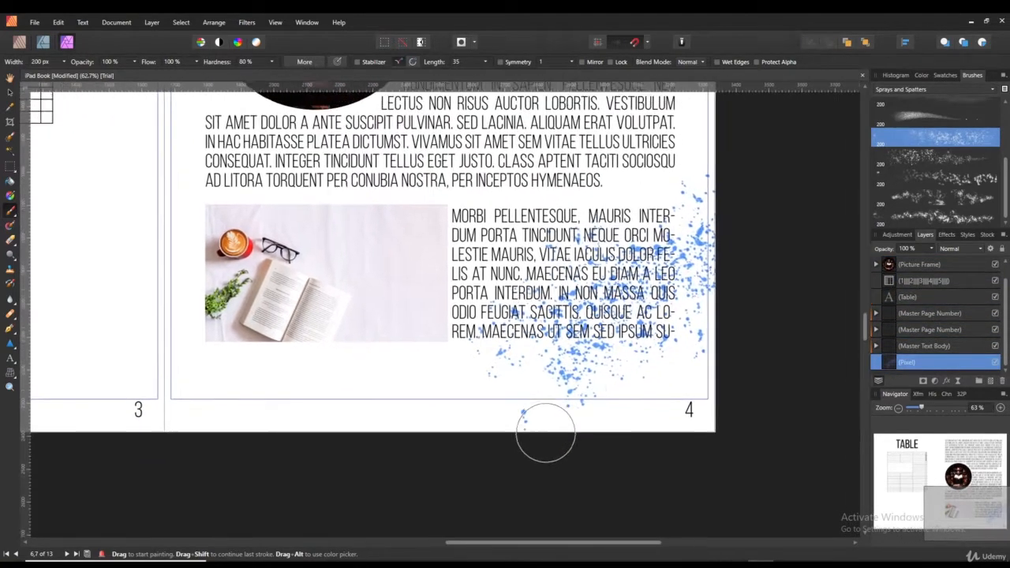
{"action": "mouse_move", "coordinate": [505, 315]}
{"action": "left_mouse_down"}
{"action": "mouse_move", "coordinate": [675, 193]}
{"action": "mouse_move", "coordinate": [516, 291]}
{"action": "mouse_move", "coordinate": [738, 246]}
{"action": "left_mouse_up"}
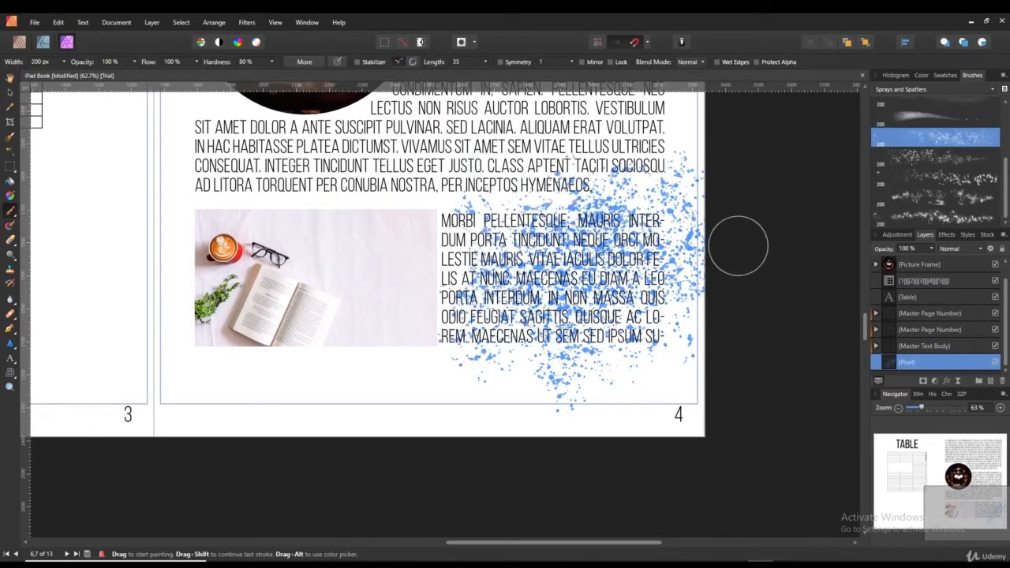
{"action": "scroll", "coordinate": [912, 300], "scroll_direction": "up", "scroll_amount": 1}
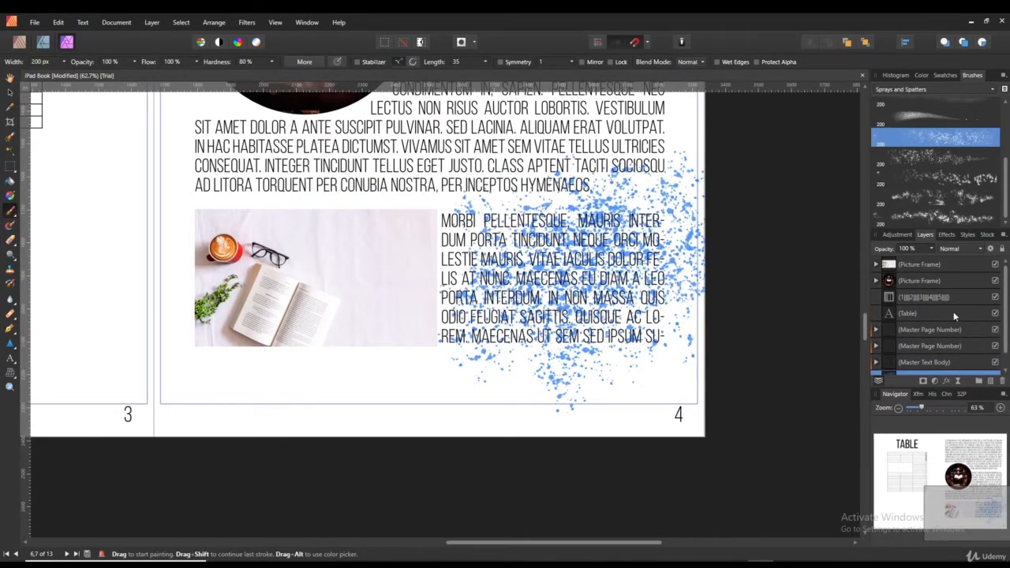
{"action": "scroll", "coordinate": [955, 314], "scroll_direction": "down", "scroll_amount": 1}
{"action": "mouse_move", "coordinate": [473, 272]}
{"action": "left_mouse_down"}
{"action": "mouse_move", "coordinate": [505, 207]}
{"action": "mouse_move", "coordinate": [592, 177]}
{"action": "left_mouse_up"}
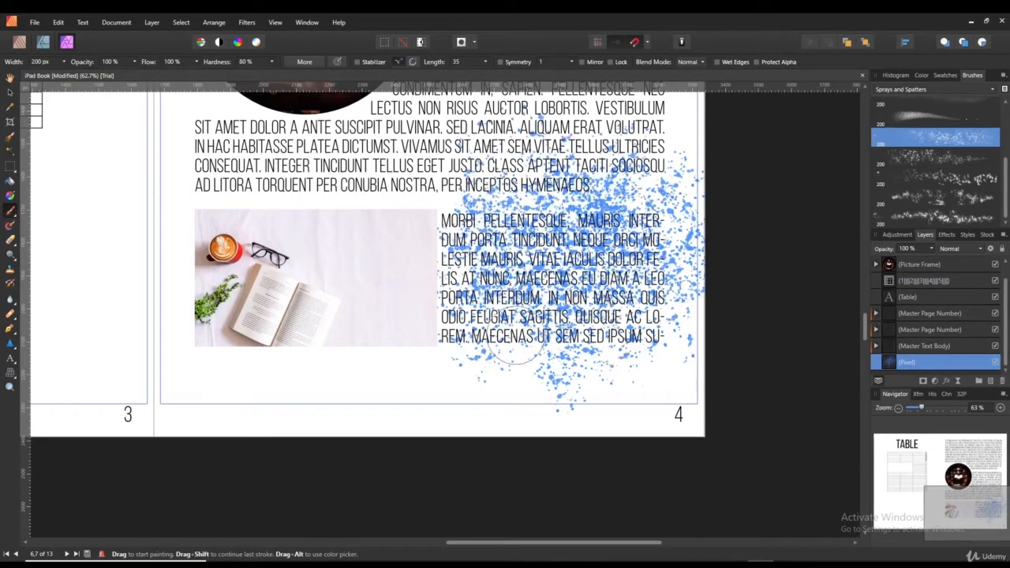
{"action": "mouse_move", "coordinate": [513, 344]}
{"action": "left_mouse_down"}
{"action": "mouse_move", "coordinate": [446, 213]}
{"action": "mouse_move", "coordinate": [371, 371]}
{"action": "mouse_move", "coordinate": [379, 221]}
{"action": "mouse_move", "coordinate": [470, 162]}
{"action": "mouse_move", "coordinate": [527, 303]}
{"action": "left_mouse_up"}
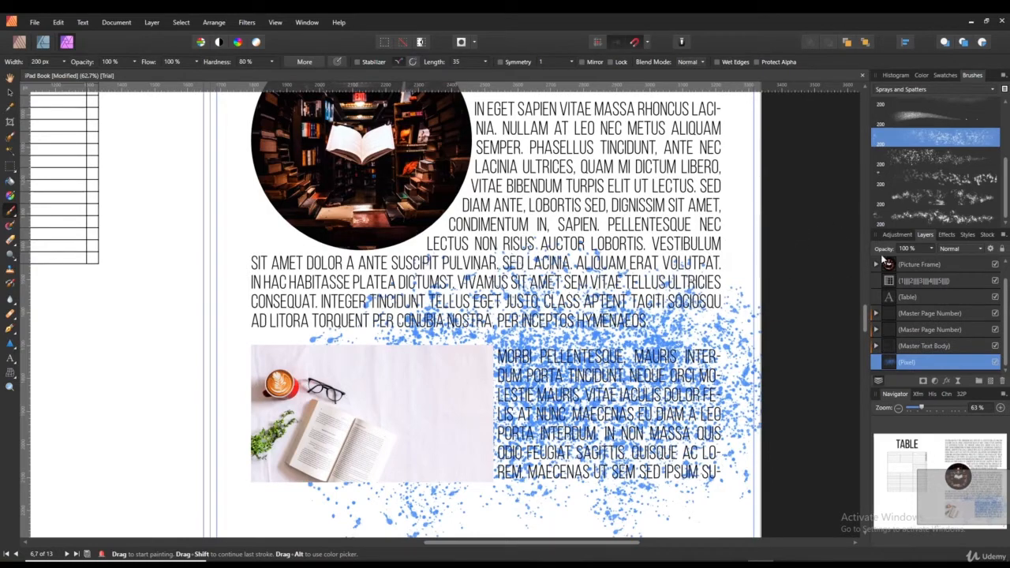
Examine the spatter behind the text at different magnifications, from the whole spread to individual letters.
{"action": "scroll", "coordinate": [722, 279], "scroll_direction": "down", "scroll_amount": 5}
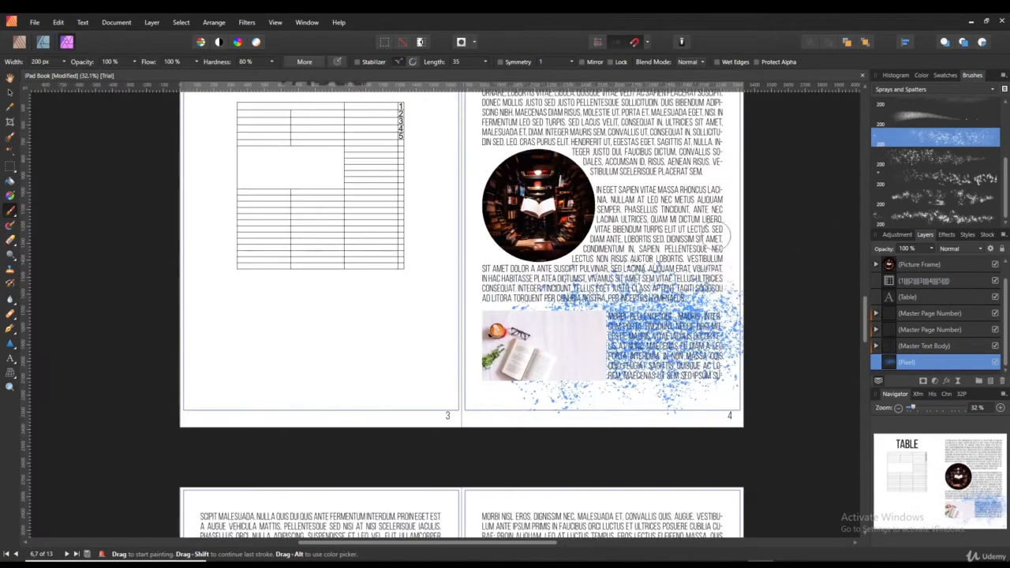
{"action": "scroll", "coordinate": [706, 296], "scroll_direction": "up", "scroll_amount": 2}
{"action": "scroll", "coordinate": [710, 371], "scroll_direction": "up", "scroll_amount": 8}
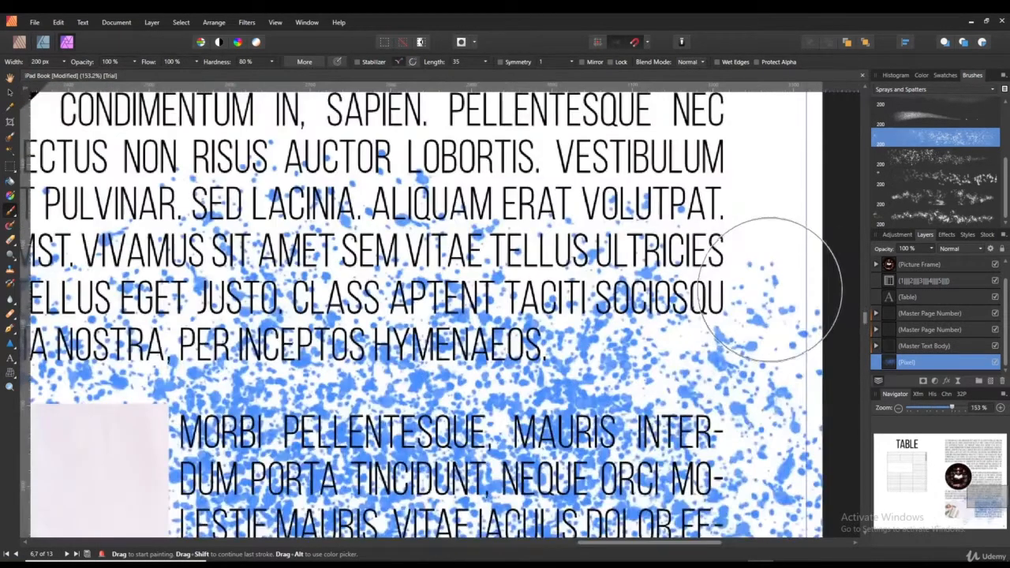
{"action": "scroll", "coordinate": [679, 410], "scroll_direction": "up", "scroll_amount": 2}
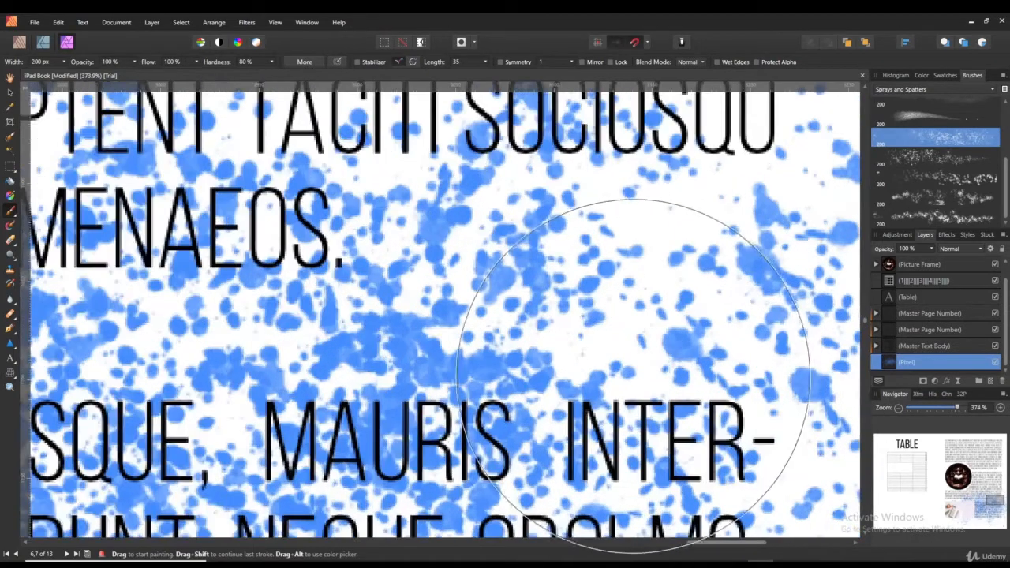
{"action": "scroll", "coordinate": [659, 351], "scroll_direction": "down", "scroll_amount": 6}
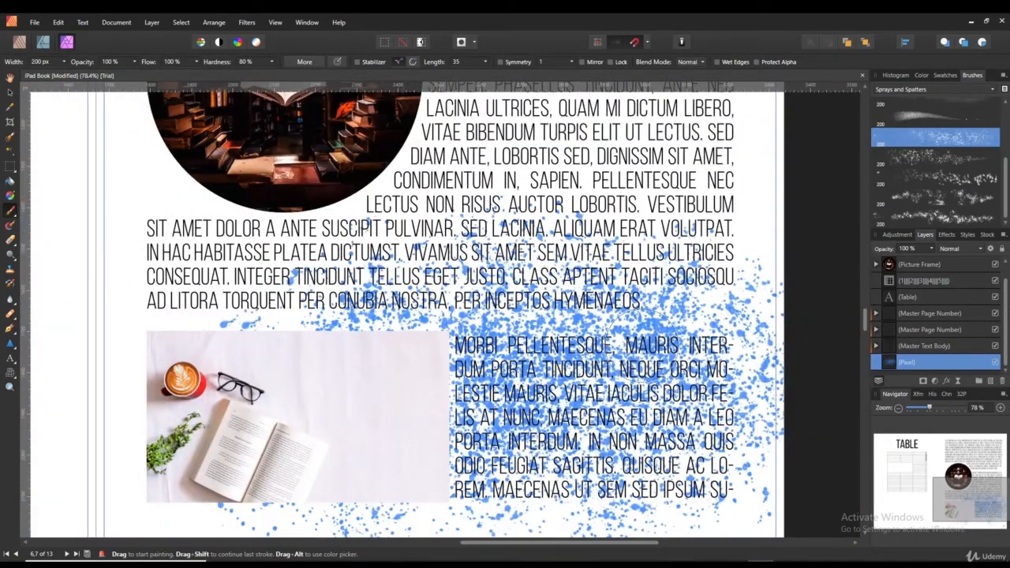
{"action": "scroll", "coordinate": [510, 359], "scroll_direction": "up", "scroll_amount": 3}
{"action": "scroll", "coordinate": [534, 379], "scroll_direction": "up", "scroll_amount": 2}
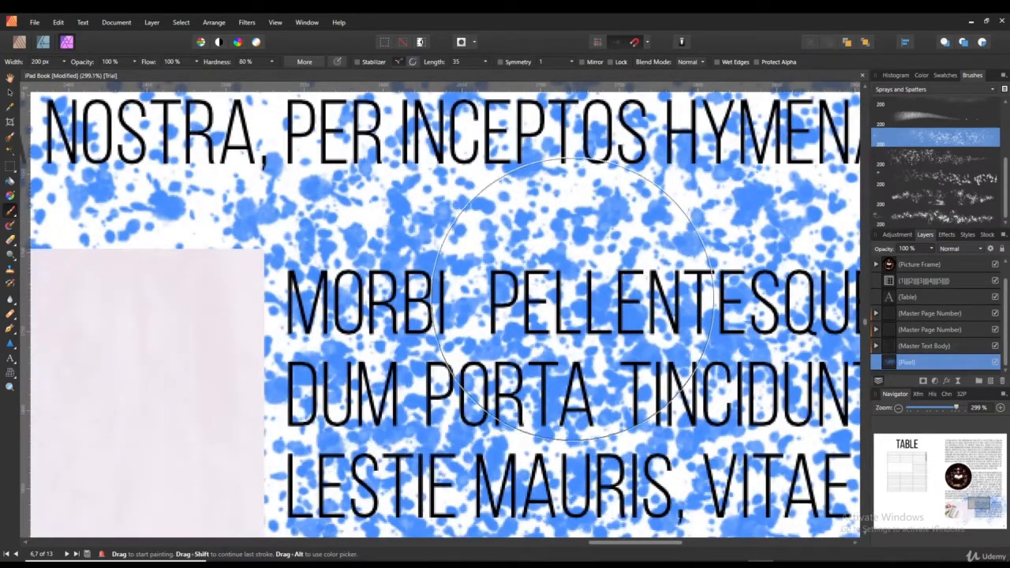
{"action": "scroll", "coordinate": [571, 313], "scroll_direction": "down", "scroll_amount": 3}
{"action": "scroll", "coordinate": [571, 313], "scroll_direction": "down", "scroll_amount": 2}
Paint more blue spatter behind the upper paragraphs beside and below the circular picture.
{"action": "mouse_move", "coordinate": [710, 442]}
{"action": "left_mouse_down"}
{"action": "mouse_move", "coordinate": [671, 355]}
{"action": "mouse_move", "coordinate": [568, 260]}
{"action": "mouse_move", "coordinate": [485, 272]}
{"action": "left_mouse_up"}
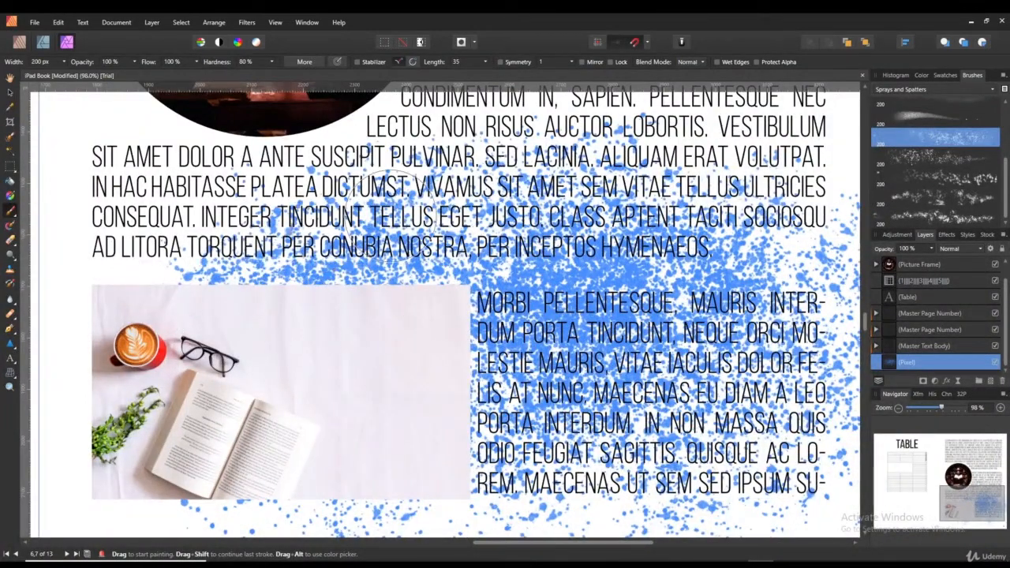
{"action": "left_click_drag", "start_coordinate": [373, 239], "coordinate": [396, 312]}
{"action": "mouse_move", "coordinate": [442, 268]}
{"action": "left_mouse_down"}
{"action": "mouse_move", "coordinate": [420, 180]}
{"action": "mouse_move", "coordinate": [375, 143]}
{"action": "mouse_move", "coordinate": [387, 238]}
{"action": "mouse_move", "coordinate": [504, 205]}
{"action": "mouse_move", "coordinate": [623, 244]}
{"action": "mouse_move", "coordinate": [552, 339]}
{"action": "left_mouse_up"}
{"action": "scroll", "coordinate": [374, 144], "scroll_direction": "down", "scroll_amount": 3}
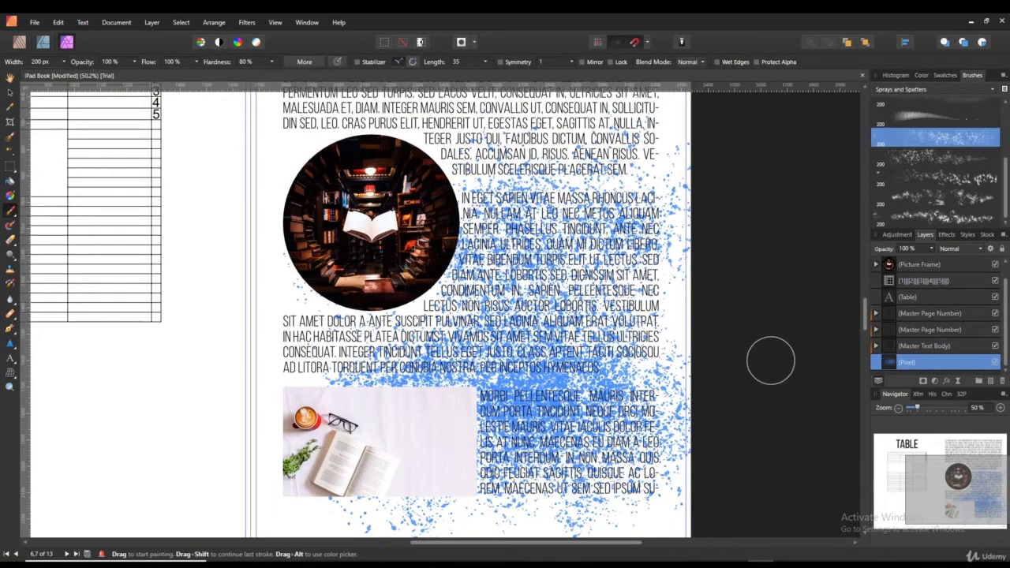
Choose the soft spray brush from Sprays and Spatters and inspect the blue spatter behind the text on page 4.
{"action": "left_click", "coordinate": [926, 120]}
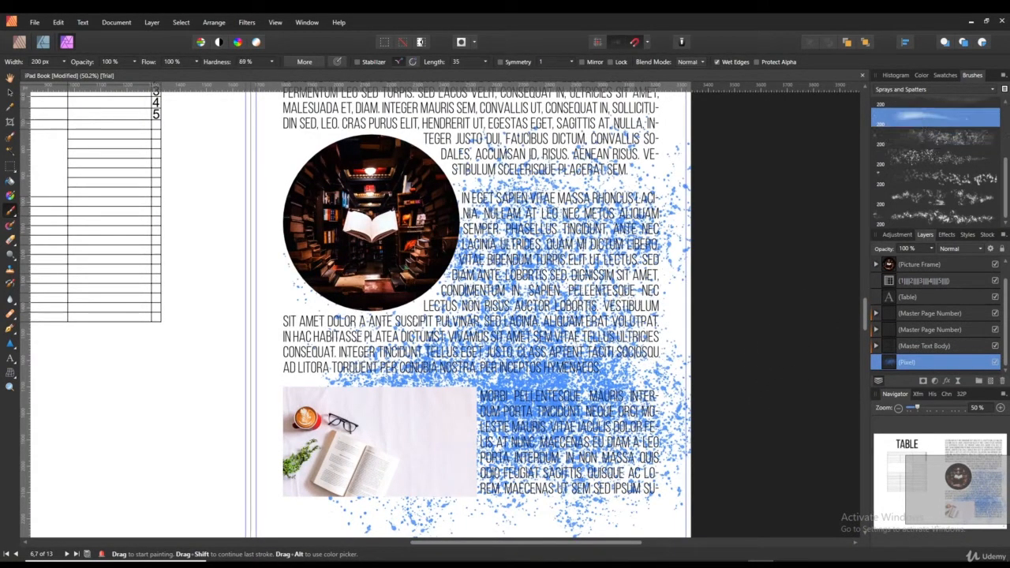
{"action": "scroll", "coordinate": [626, 353], "scroll_direction": "up", "scroll_amount": 4}
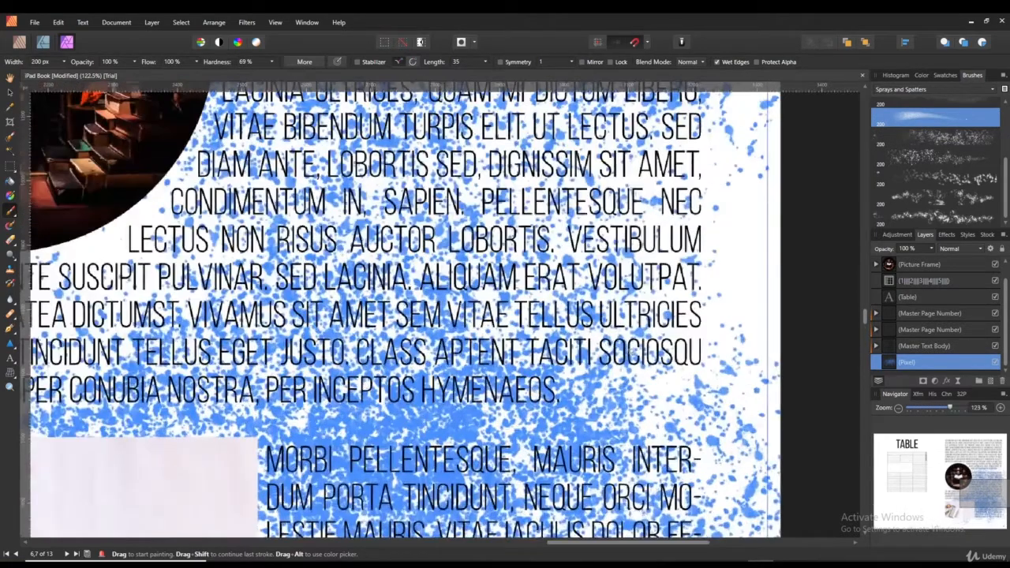
{"action": "scroll", "coordinate": [631, 349], "scroll_direction": "down", "scroll_amount": 5}
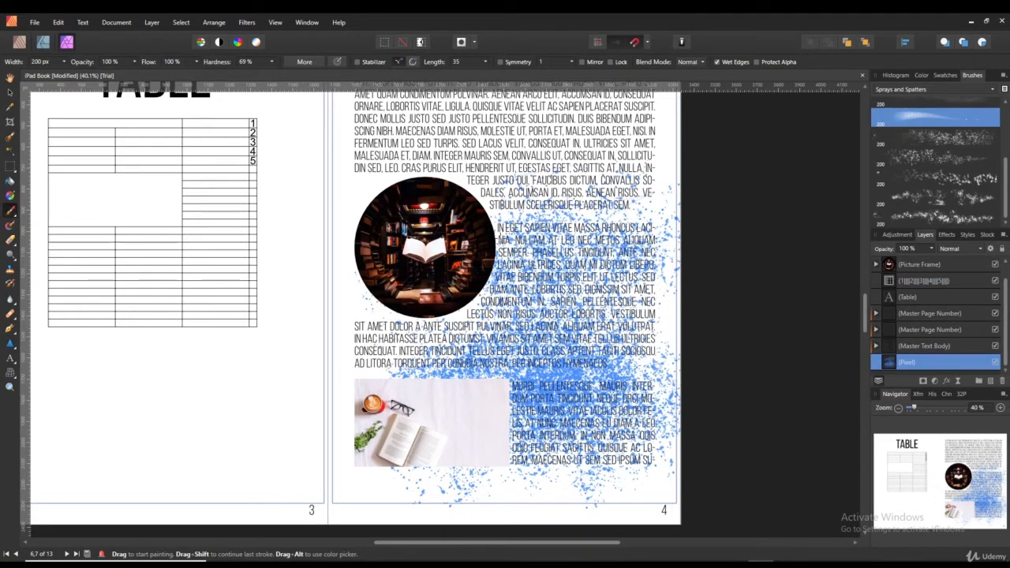
Undo all the blue spatter painting on page 4, including moving the pixel layer beneath the Master Text Body layer.
{"action": "key", "text": "ctrl+z"}
{"action": "key", "text": "ctrl+z"}
{"action": "key", "text": "ctrl+z"}
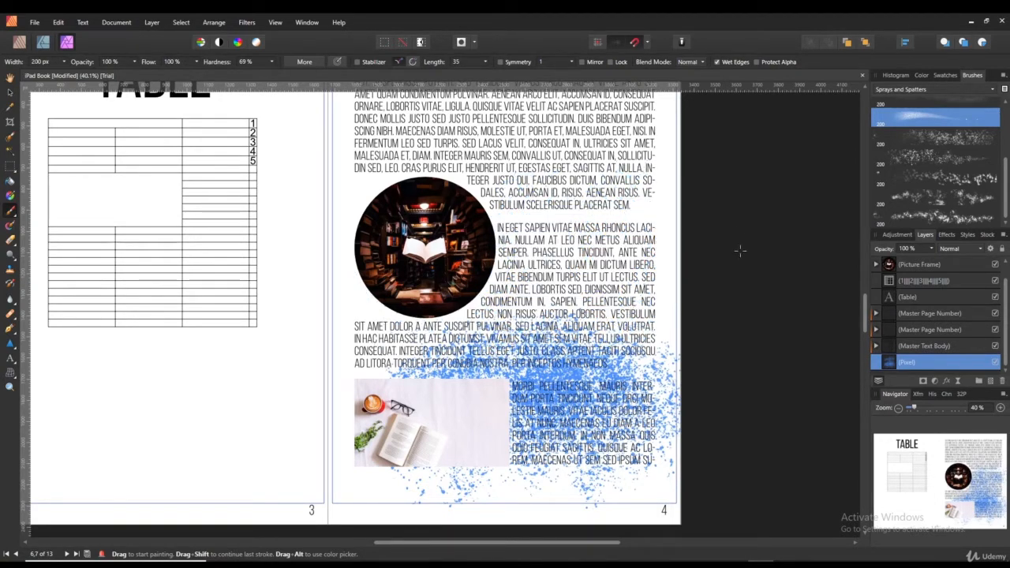
{"action": "key", "text": "ctrl+z"}
{"action": "key", "text": "ctrl+z"}
{"action": "key", "text": "ctrl+z"}
{"action": "key", "text": "ctrl+z"}
{"action": "key", "text": "ctrl+z"}
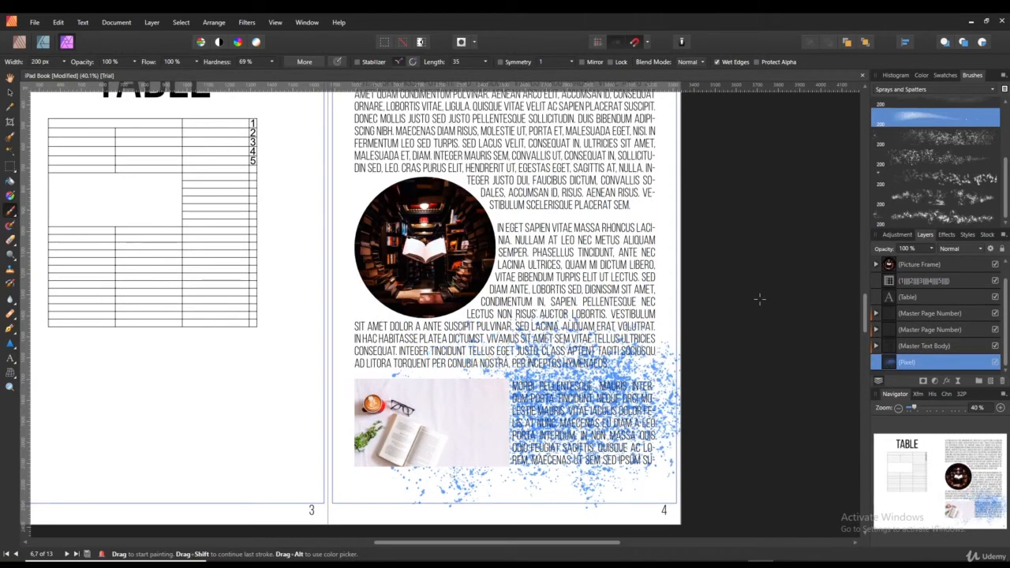
{"action": "key", "text": "ctrl+z"}
{"action": "key", "text": "ctrl+z"}
{"action": "key", "text": "ctrl+z"}
{"action": "key", "text": "ctrl+z"}
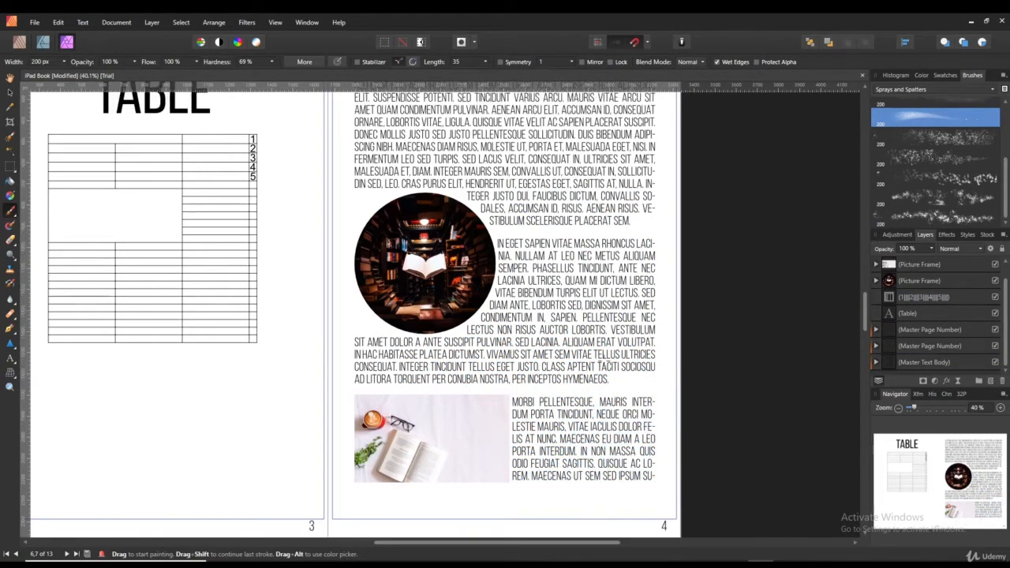
{"action": "scroll", "coordinate": [474, 314], "scroll_direction": "up", "scroll_amount": 3}
{"action": "scroll", "coordinate": [323, 269], "scroll_direction": "left", "scroll_amount": 4}
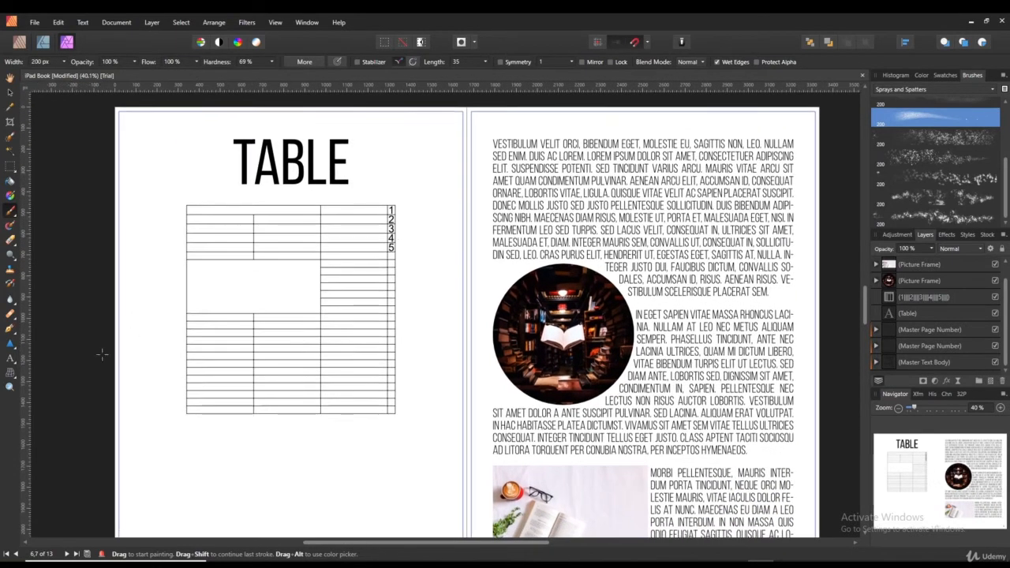
{"action": "left_click", "coordinate": [10, 377]}
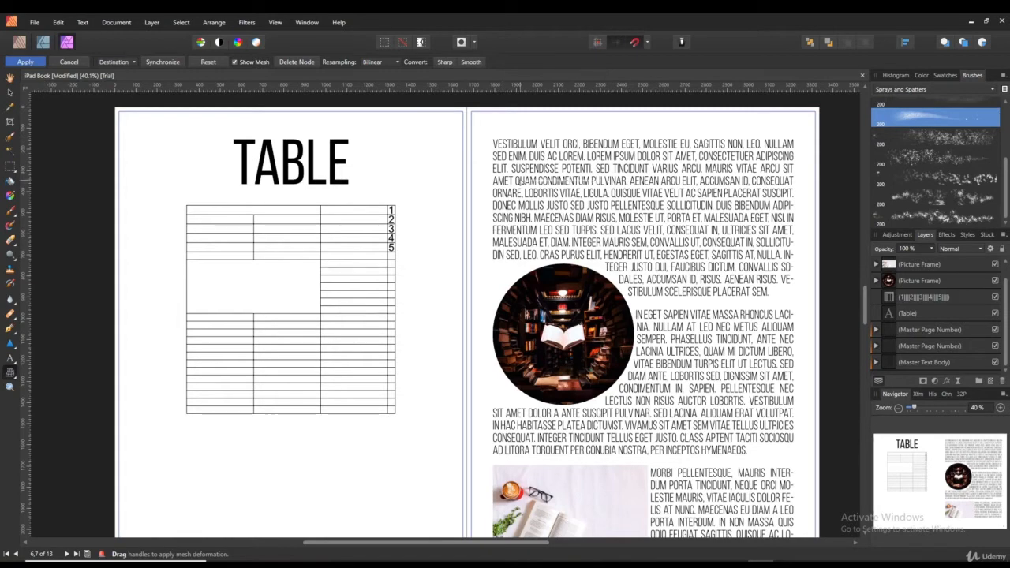
{"action": "left_click_drag", "start_coordinate": [721, 389], "coordinate": [610, 369]}
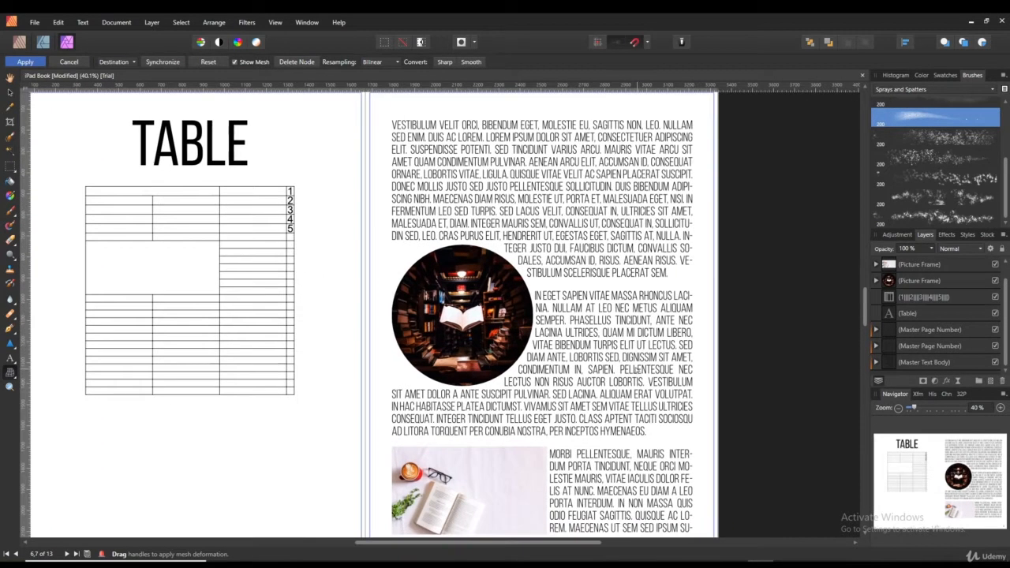
{"action": "left_click", "coordinate": [70, 62]}
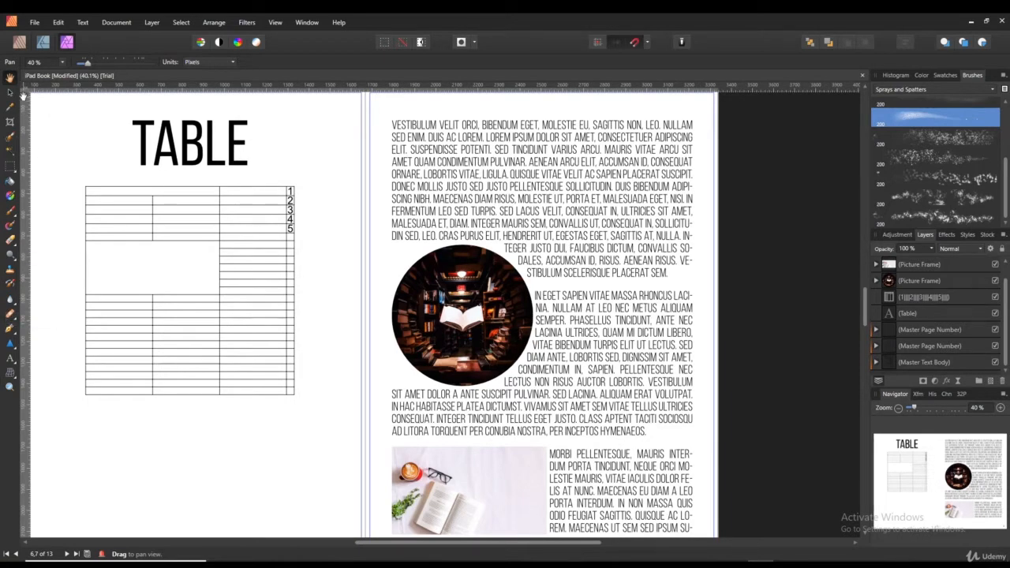
Switch to the Designer persona and select the circular picture frame on page 4.
{"action": "left_click", "coordinate": [43, 42]}
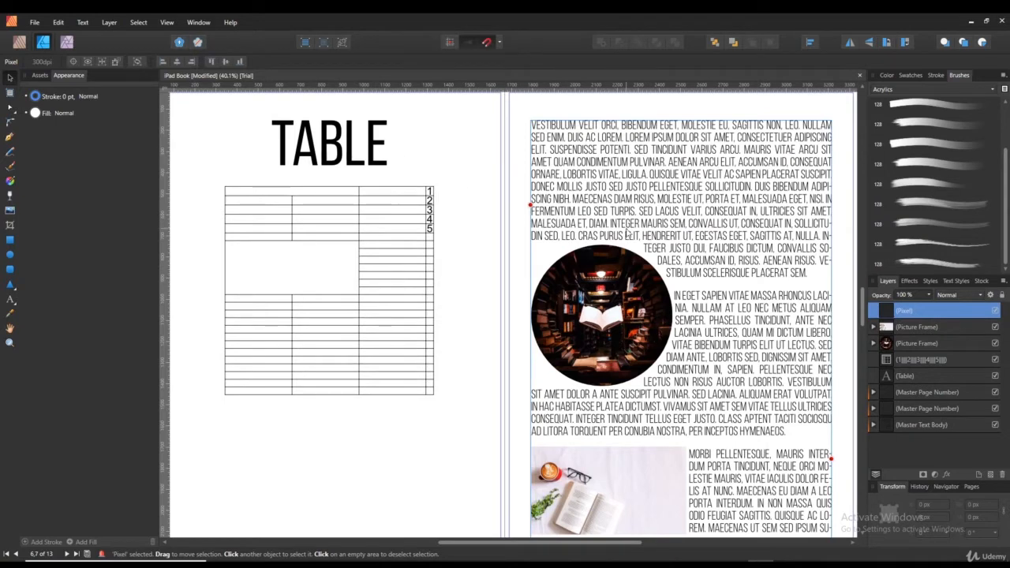
{"action": "scroll", "coordinate": [578, 221], "scroll_direction": "down", "scroll_amount": 2}
{"action": "left_click_drag", "start_coordinate": [745, 243], "coordinate": [687, 242]}
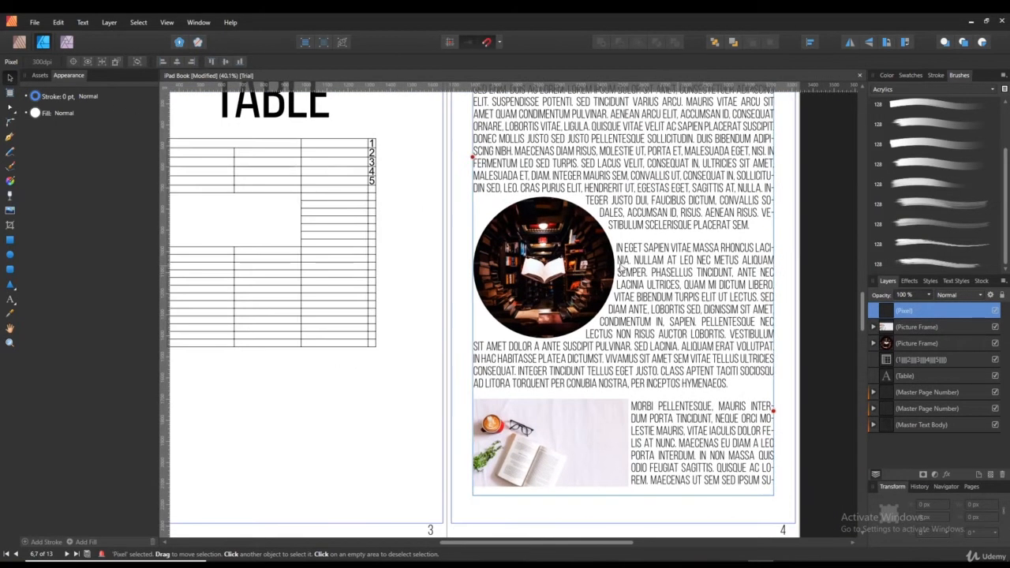
{"action": "left_click", "coordinate": [576, 272]}
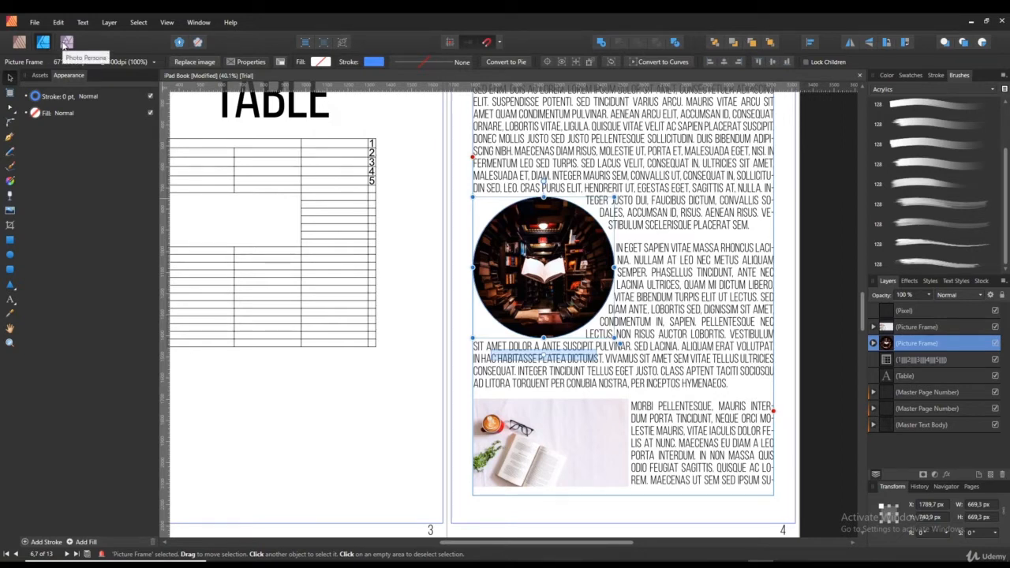
Return to the Publisher persona, display the document's page thumbnails and deselect the circular picture frame.
{"action": "left_click", "coordinate": [21, 44]}
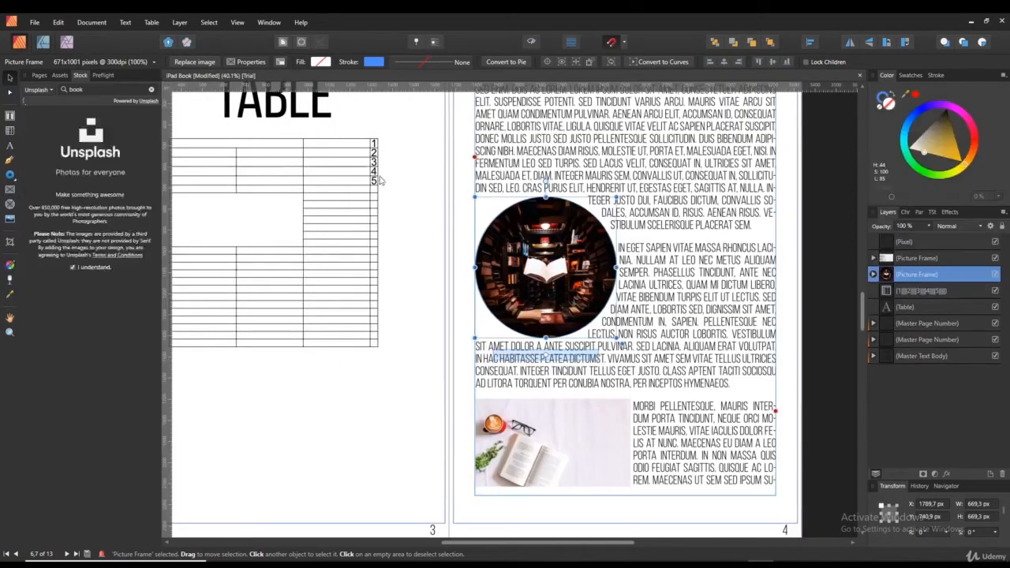
{"action": "left_click", "coordinate": [38, 75]}
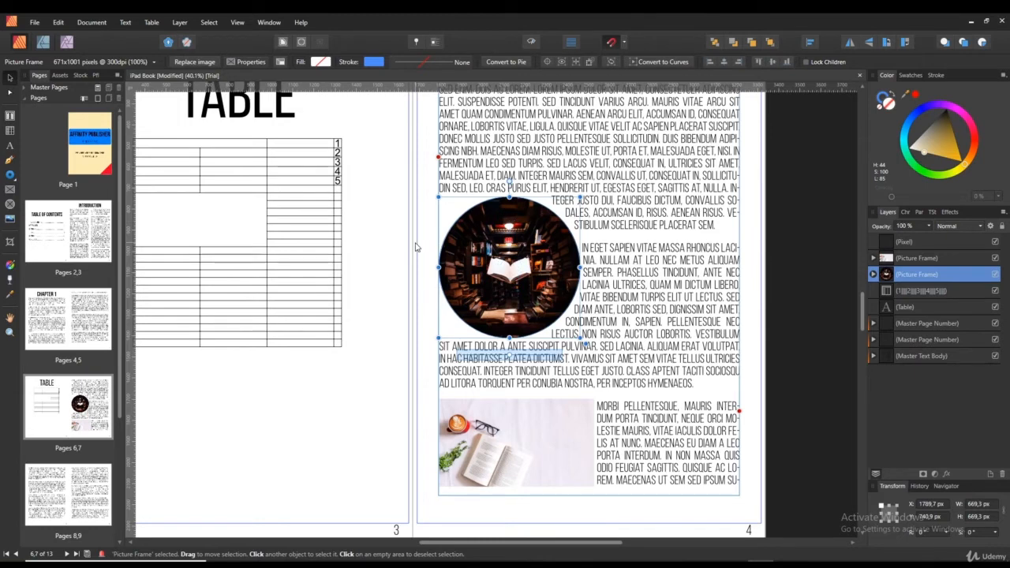
{"action": "scroll", "coordinate": [355, 302], "scroll_direction": "up", "scroll_amount": 1}
{"action": "scroll", "coordinate": [356, 302], "scroll_direction": "up", "scroll_amount": 1}
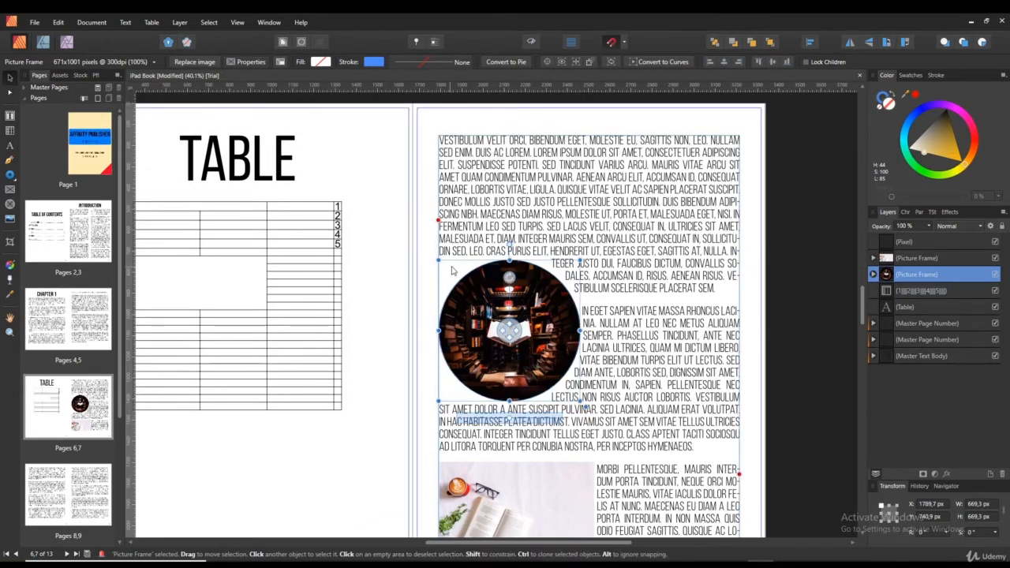
{"action": "left_click", "coordinate": [769, 265]}
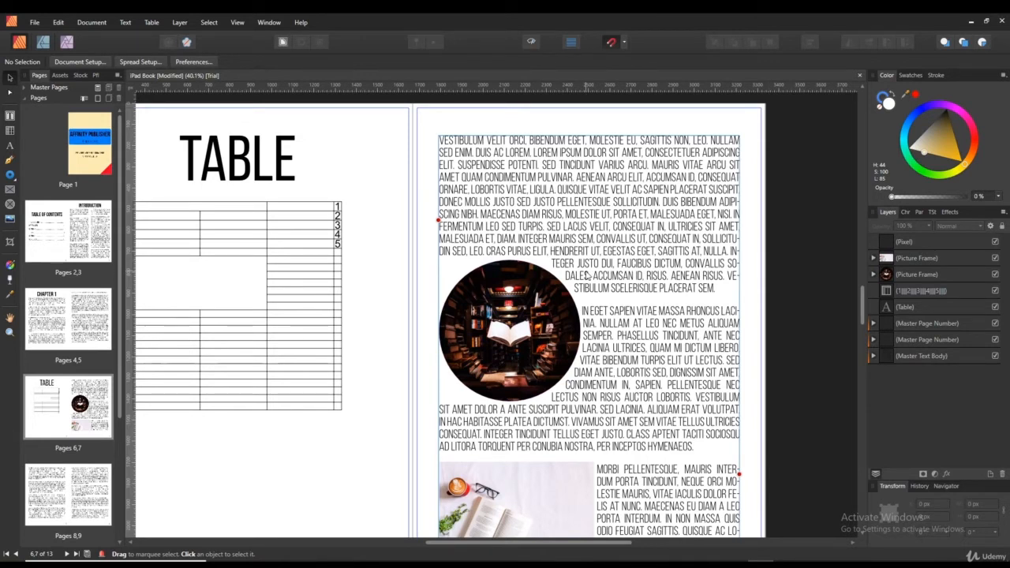
{"action": "scroll", "coordinate": [583, 300], "scroll_direction": "down", "scroll_amount": 2}
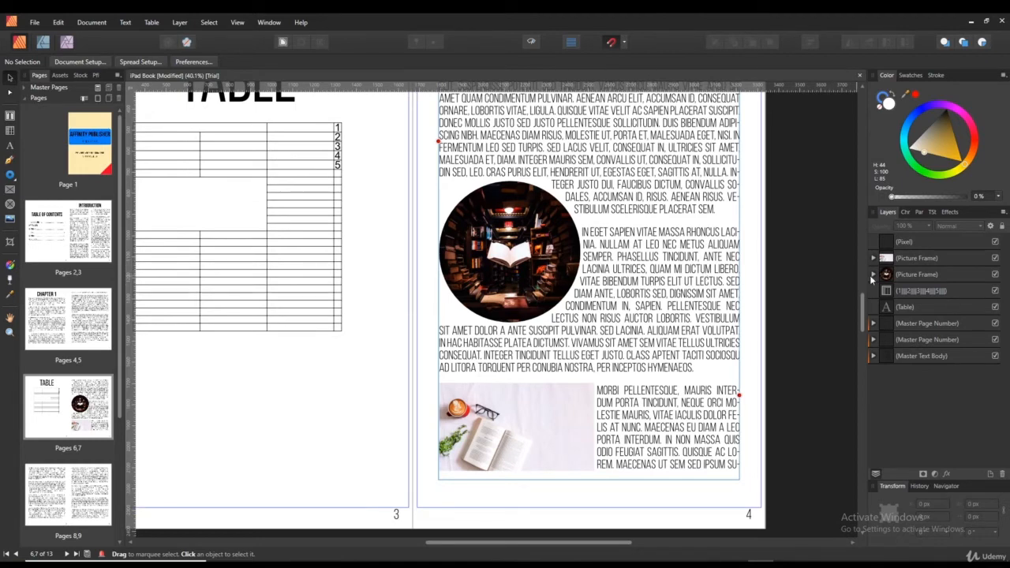
{"action": "left_click", "coordinate": [873, 276]}
{"action": "left_click", "coordinate": [872, 275]}
{"action": "left_click", "coordinate": [541, 259]}
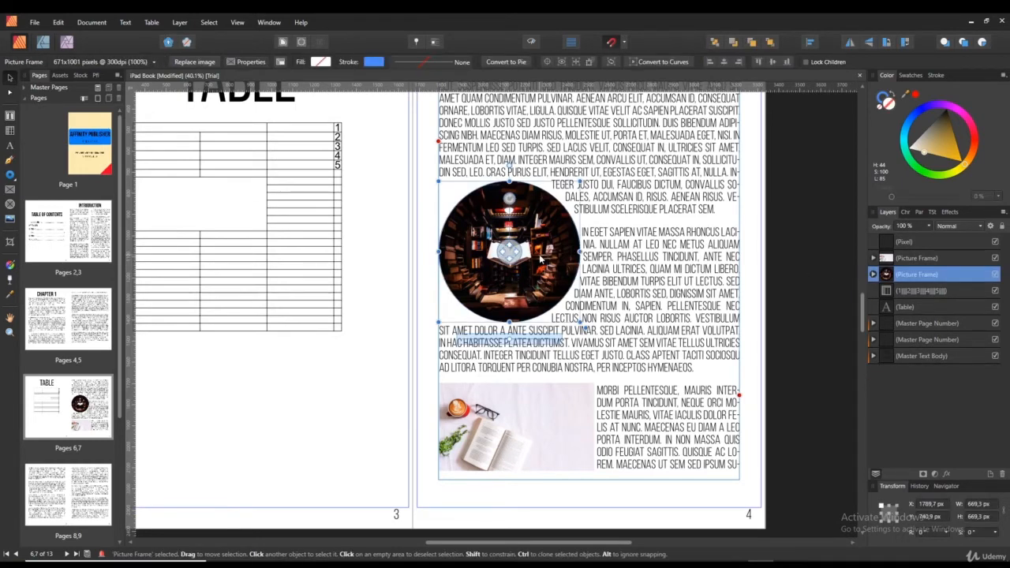
{"action": "left_click", "coordinate": [821, 288]}
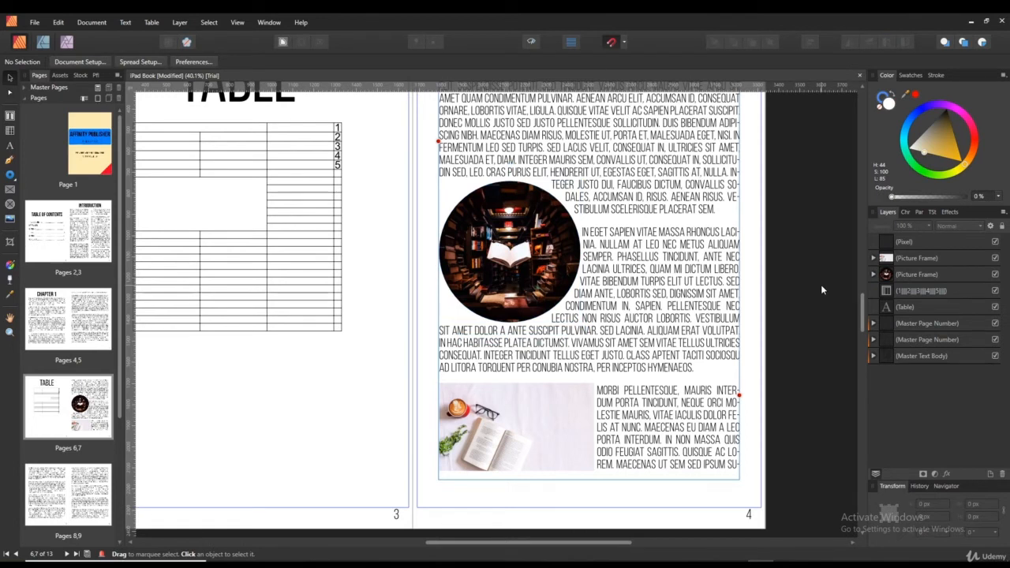